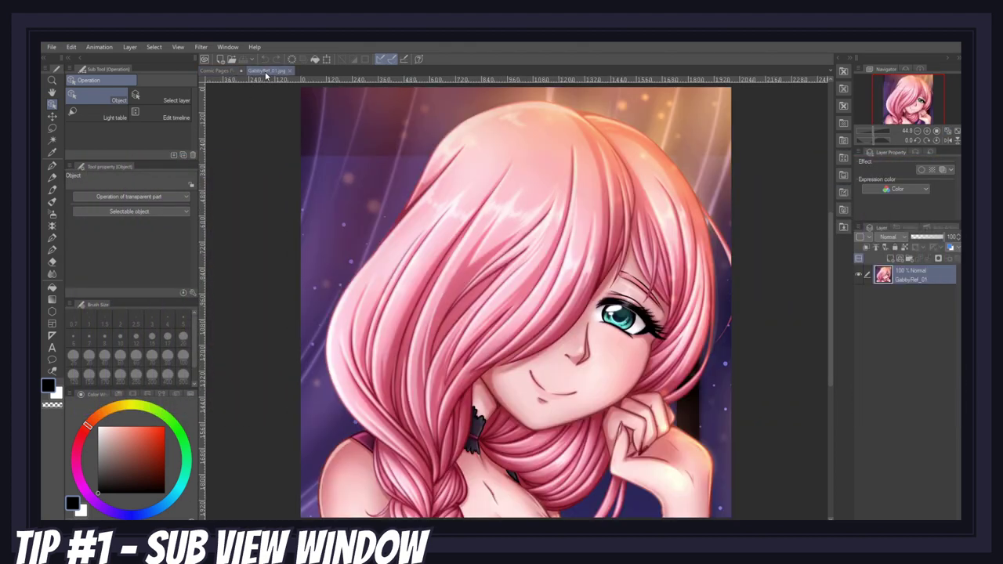
# Step: Import GabbyRef_01.jpg as an image into the Comic Pages Project document
pyautogui.click(223, 71)
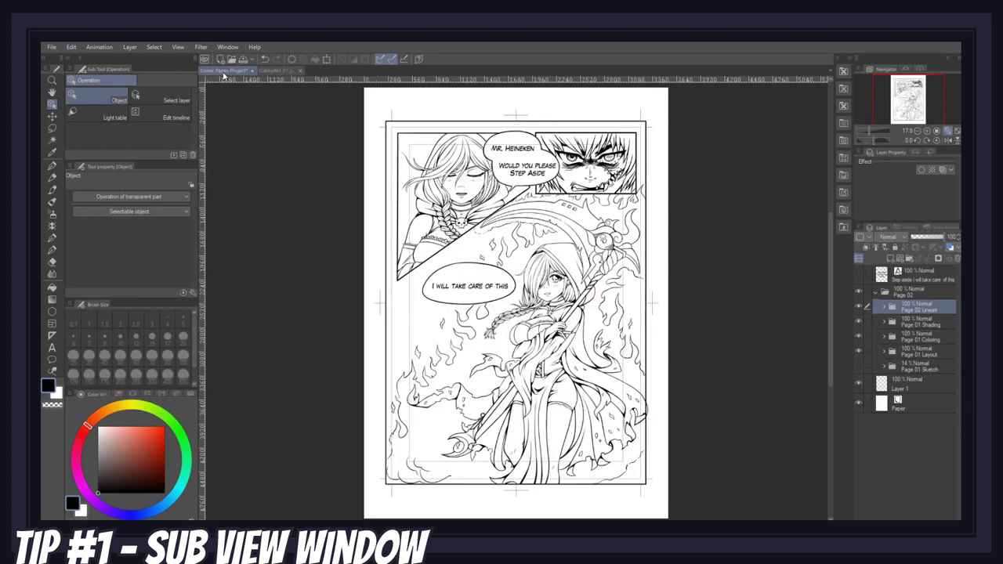
pyautogui.click(51, 47)
pyautogui.moveTo(167, 233)
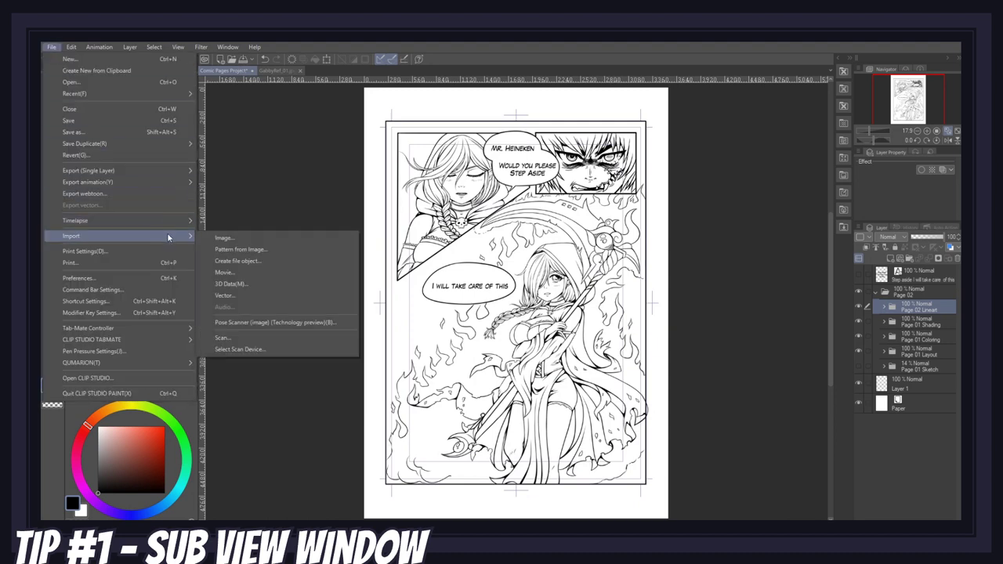
pyautogui.click(213, 240)
pyautogui.click(437, 239)
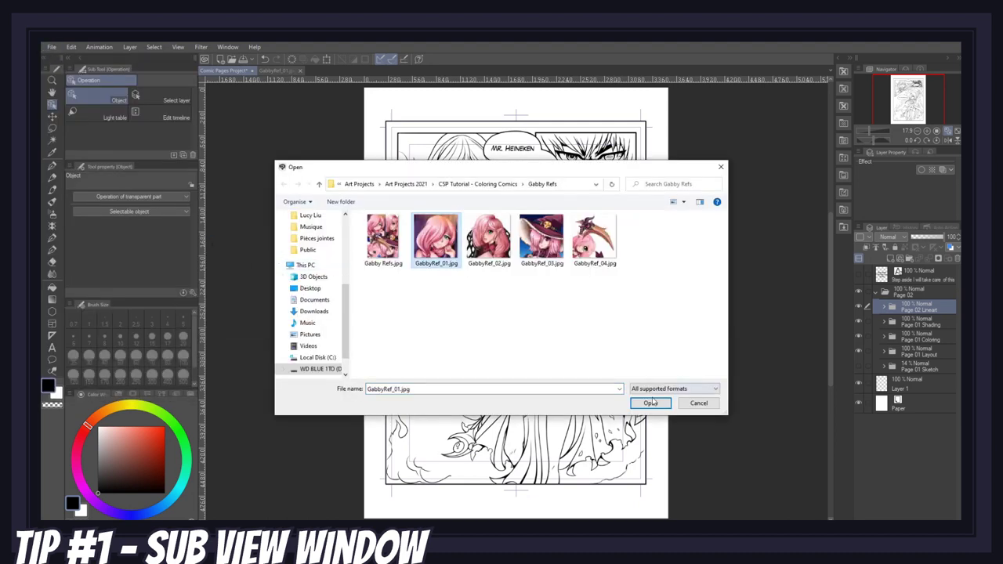
pyautogui.click(656, 402)
# Step: Delete the imported GabbyRef_01 image layer from the comic page
pyautogui.moveTo(940, 311); pyautogui.dragTo(909, 292)
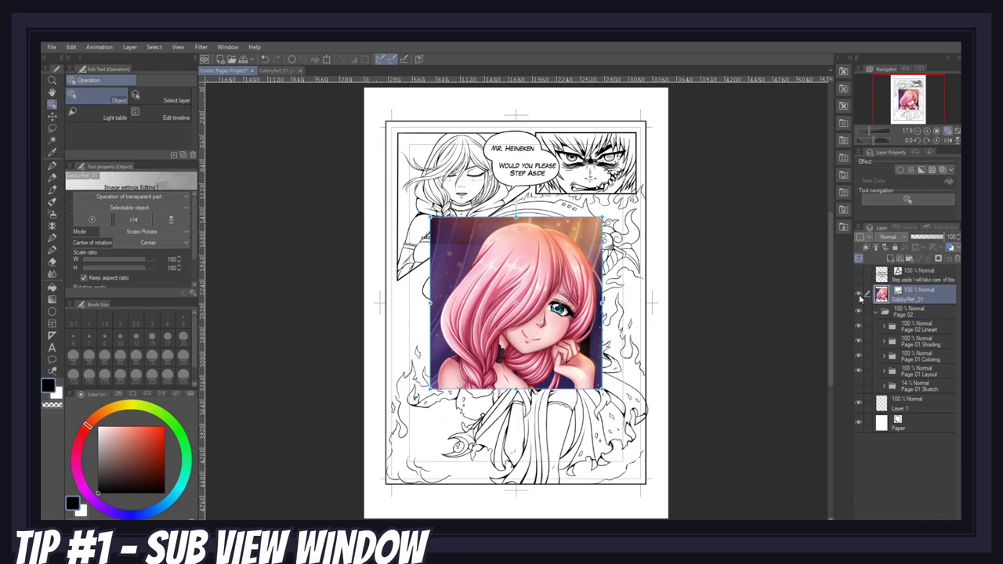
pyautogui.rightClick(860, 298)
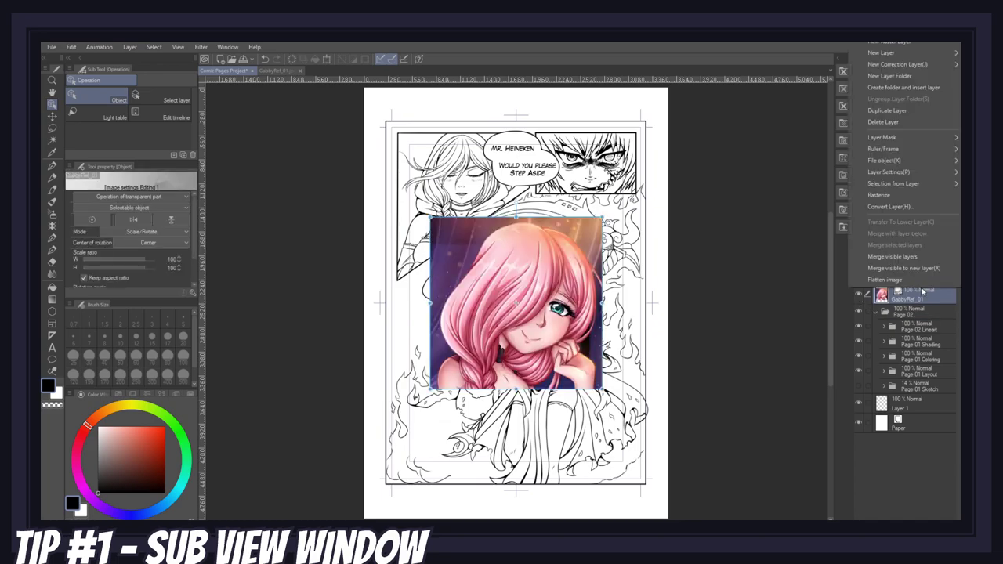
pyautogui.click(886, 124)
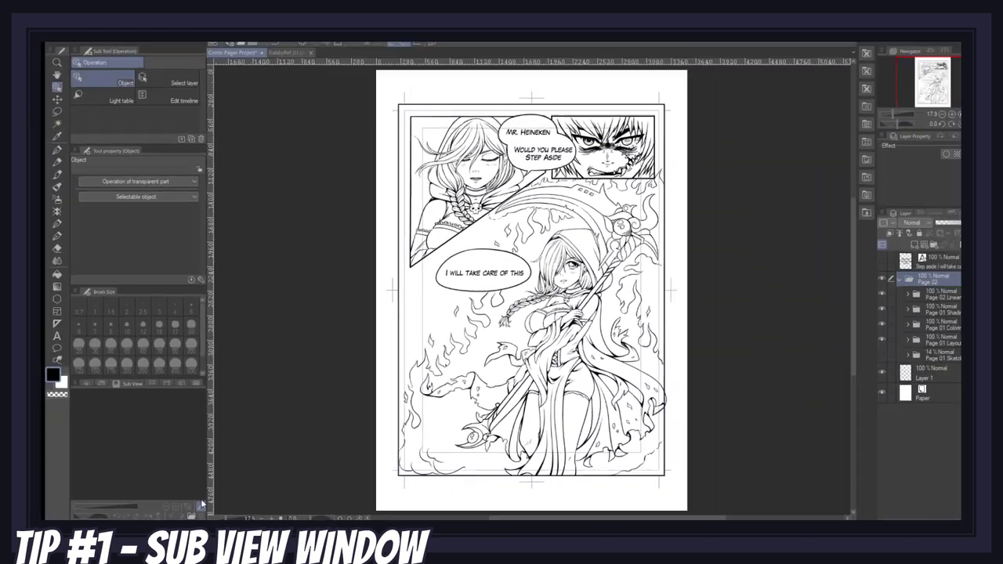
# Step: Load the reference images GabbyRef_01.jpg through GabbyRef_04.jpg into the Sub View
pyautogui.click(227, 46)
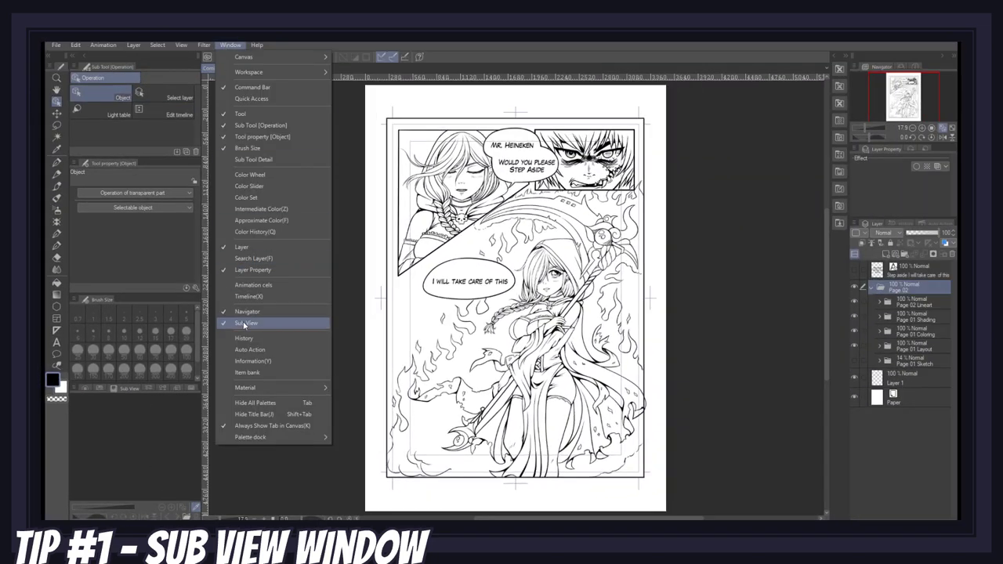
pyautogui.click(118, 439)
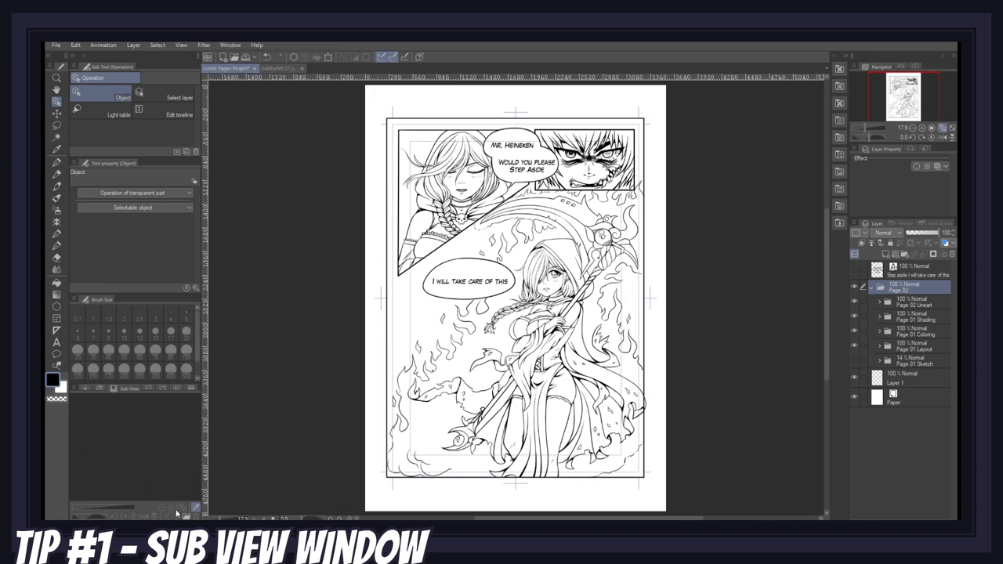
pyautogui.click(186, 517)
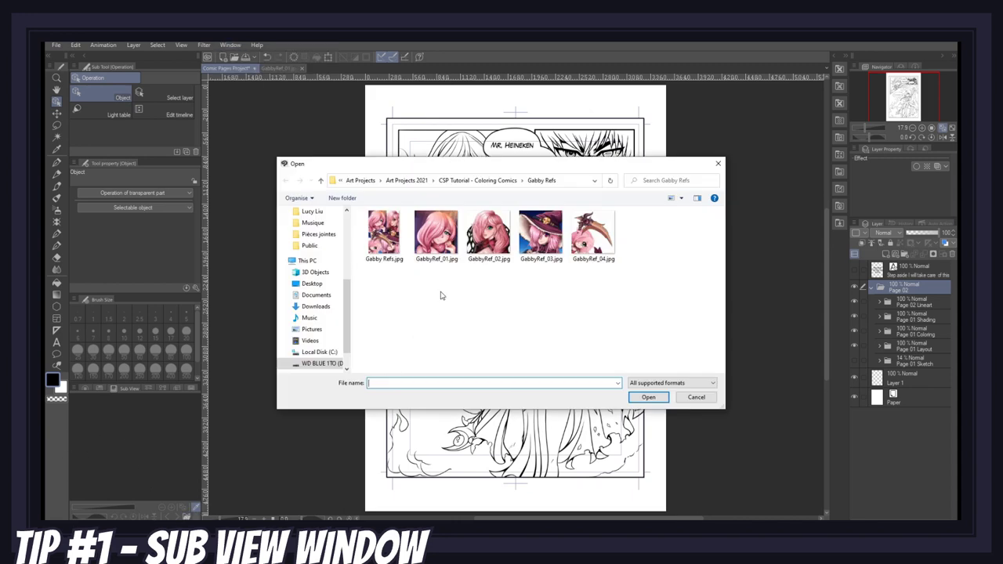
pyautogui.moveTo(441, 296); pyautogui.dragTo(589, 247)
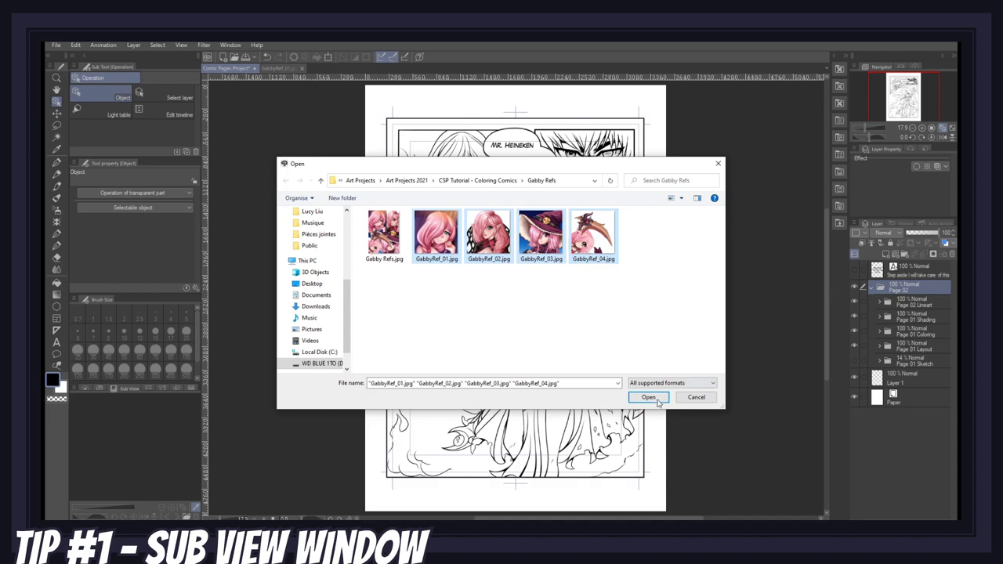
pyautogui.click(649, 397)
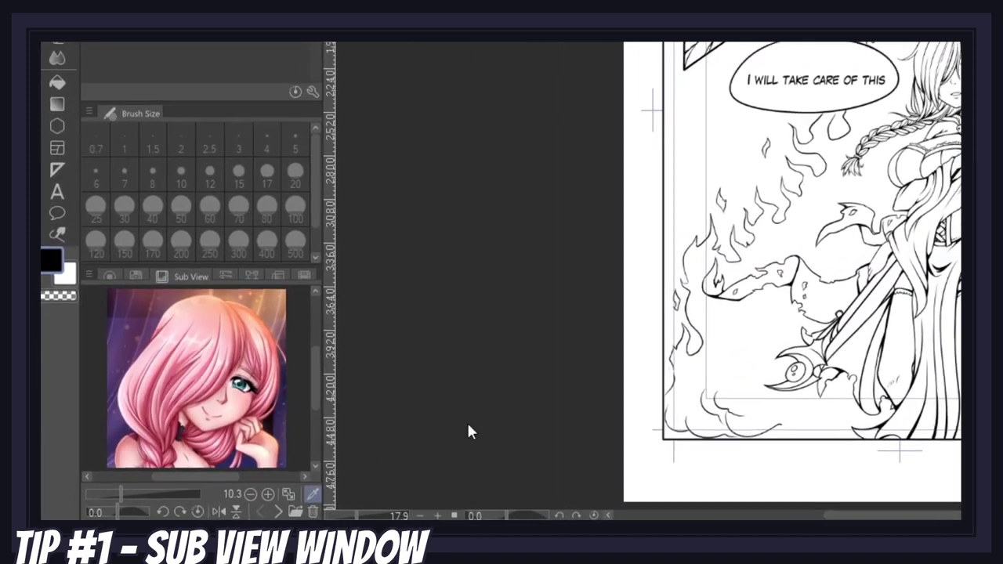
# Step: Advance the Sub View to the scythe reference image and turn on its automatic eyedropper
pyautogui.click(304, 511)
pyautogui.click(304, 511)
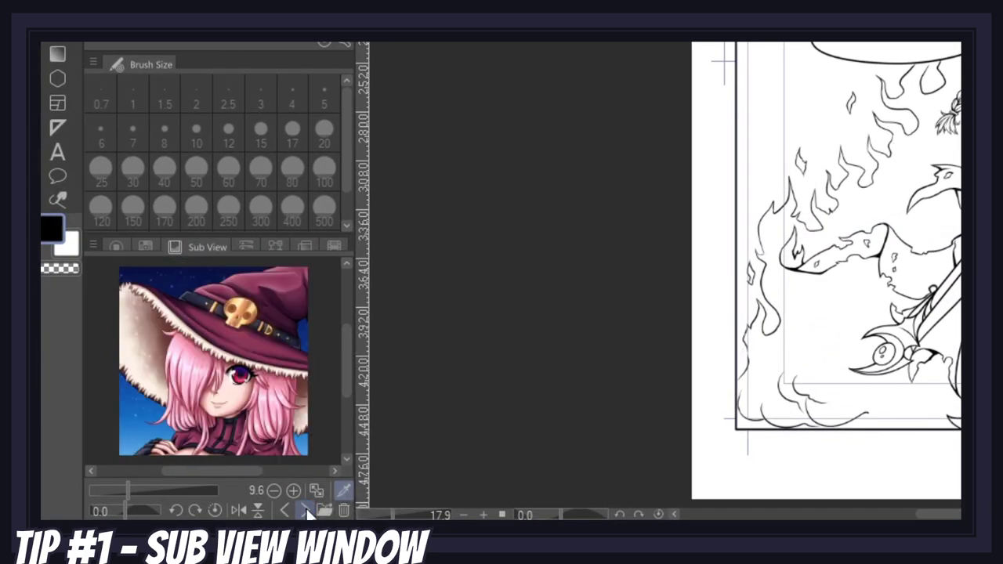
pyautogui.click(304, 511)
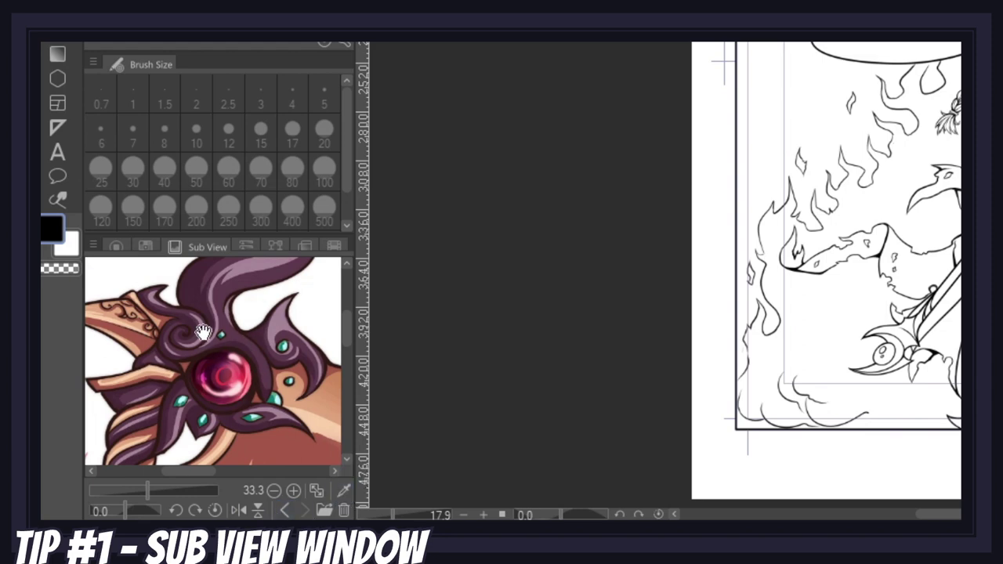
pyautogui.click(343, 490)
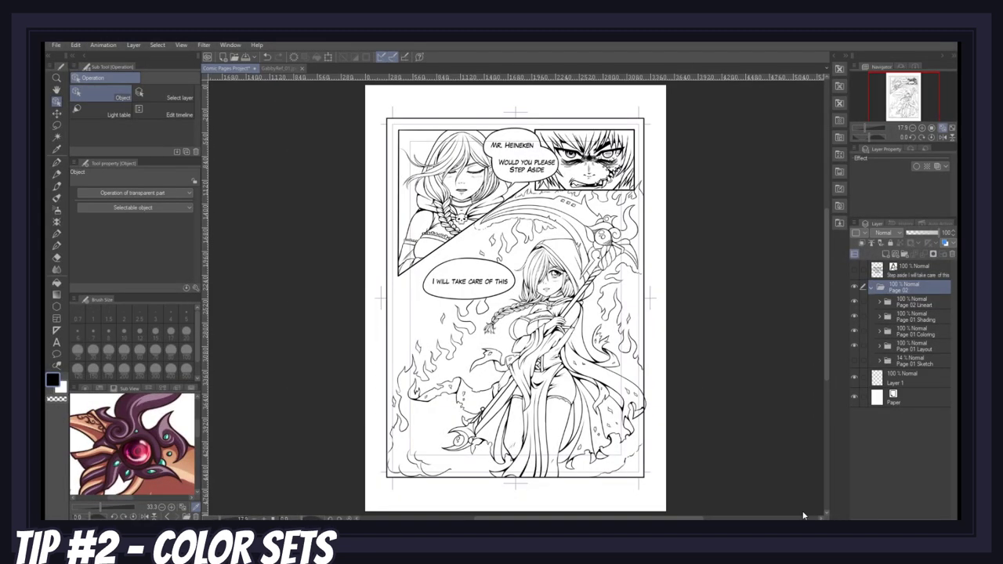
# Step: Edit the color sets and make the Gabby set the active one
pyautogui.click(99, 388)
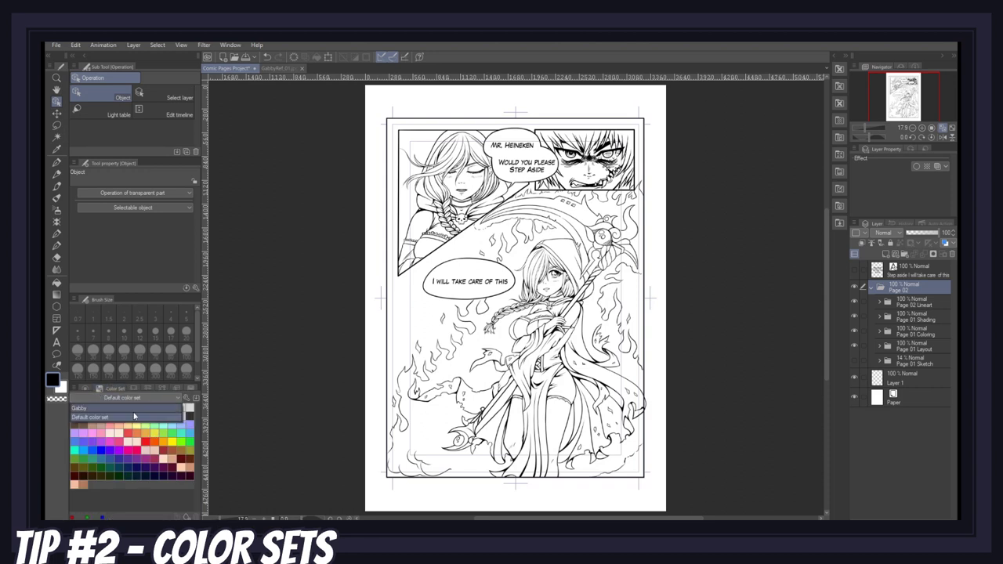
pyautogui.click(188, 399)
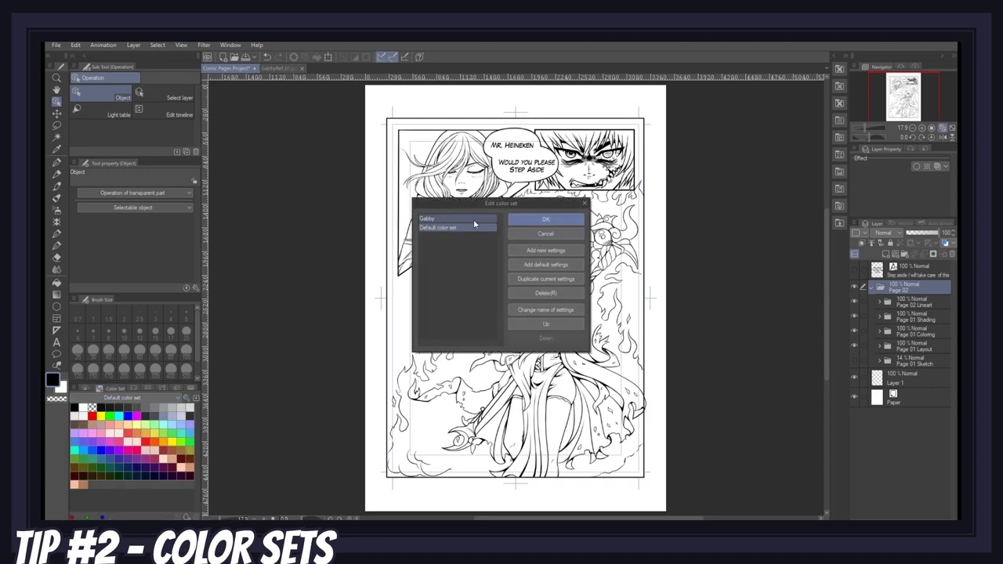
pyautogui.click(546, 251)
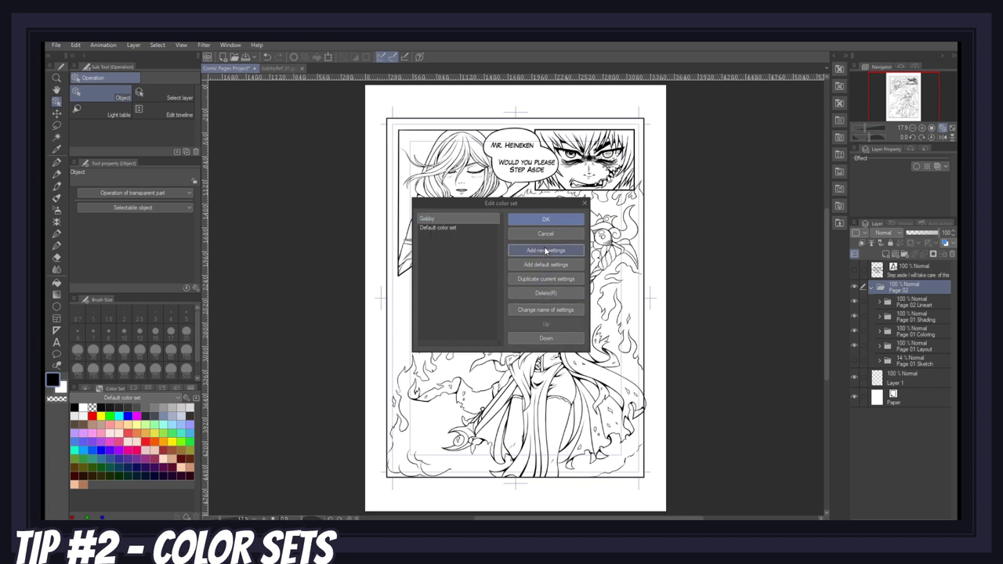
pyautogui.press('Return')
pyautogui.click(546, 221)
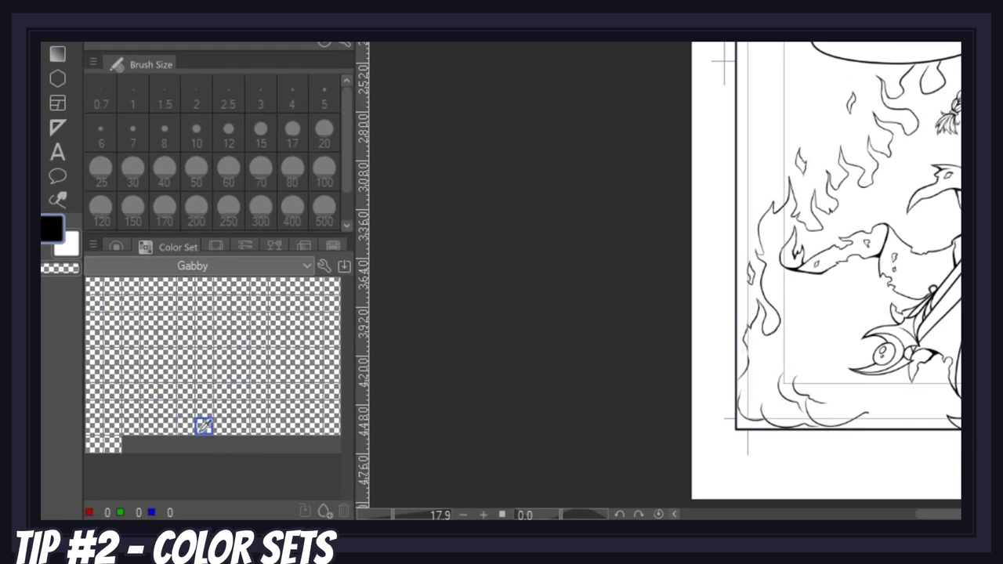
# Step: Change the display of the Gabby color set to List medium
pyautogui.click(93, 245)
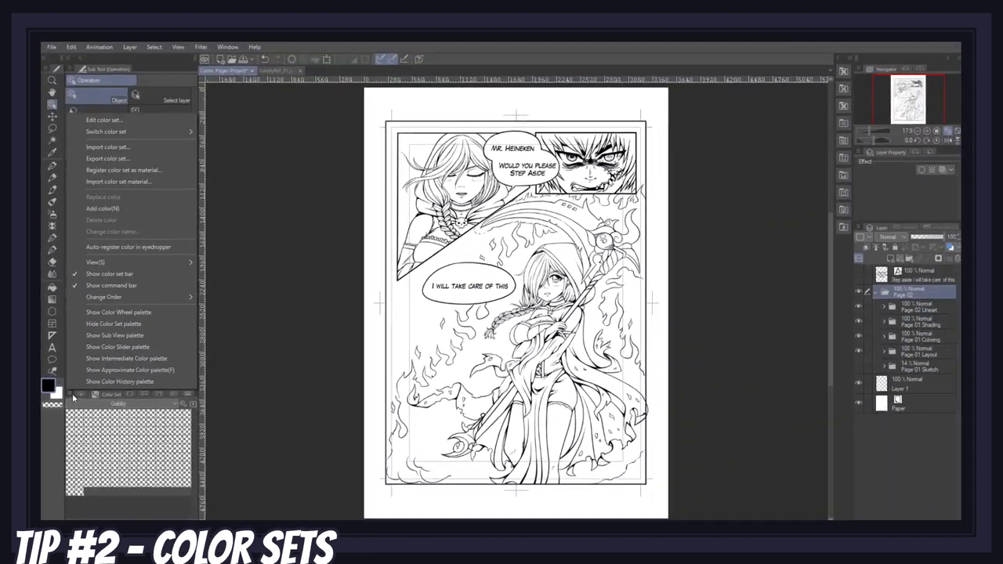
pyautogui.moveTo(163, 264)
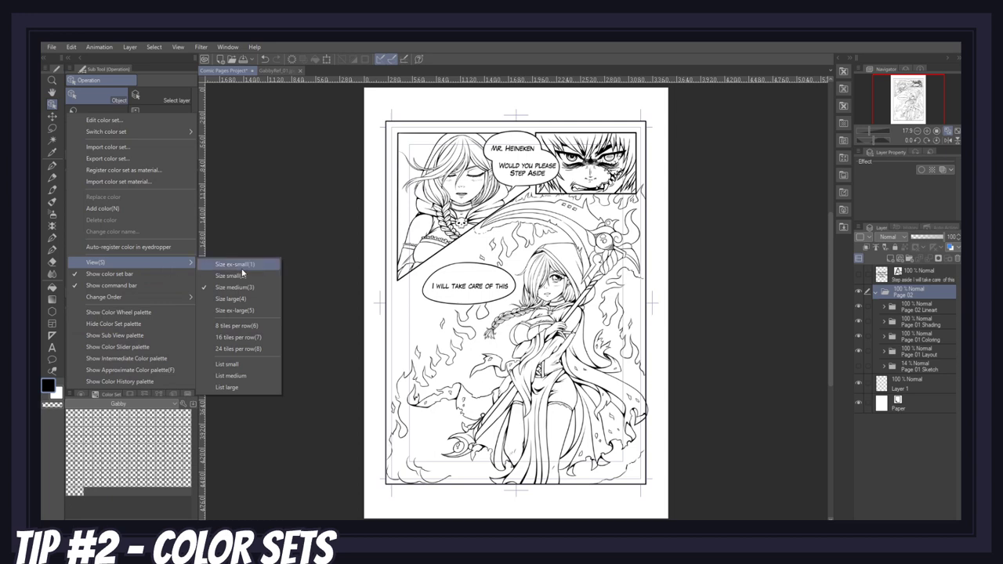
pyautogui.click(242, 374)
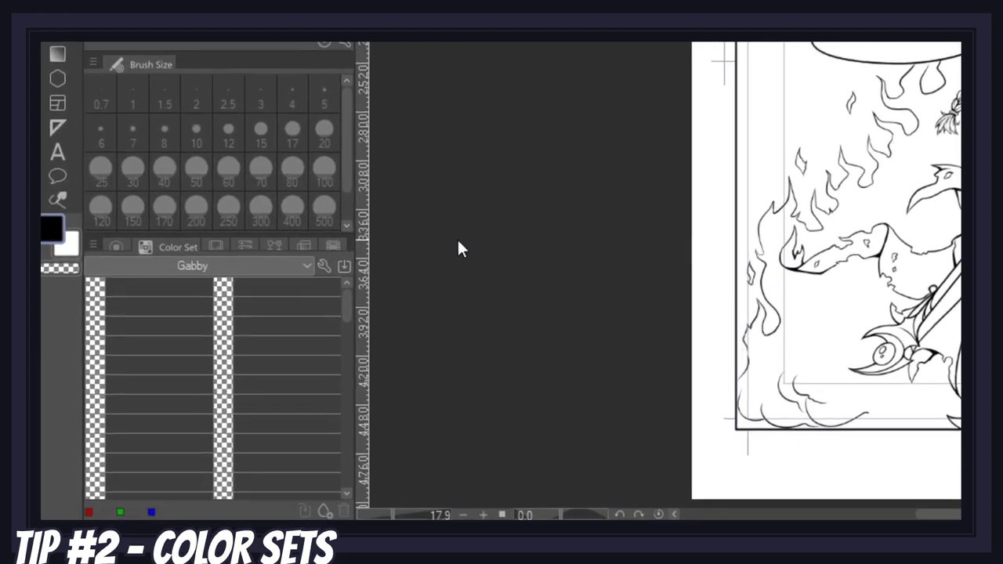
# Step: Select the first empty slot in the Gabby set and pick the light pink hair color from the first Sub View reference
pyautogui.click(102, 282)
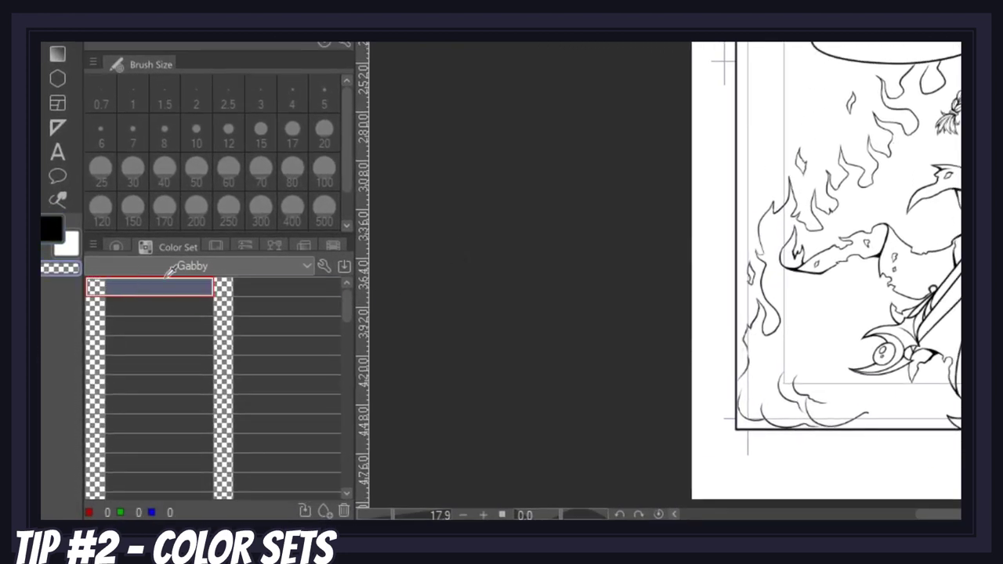
pyautogui.click(216, 245)
pyautogui.click(286, 510)
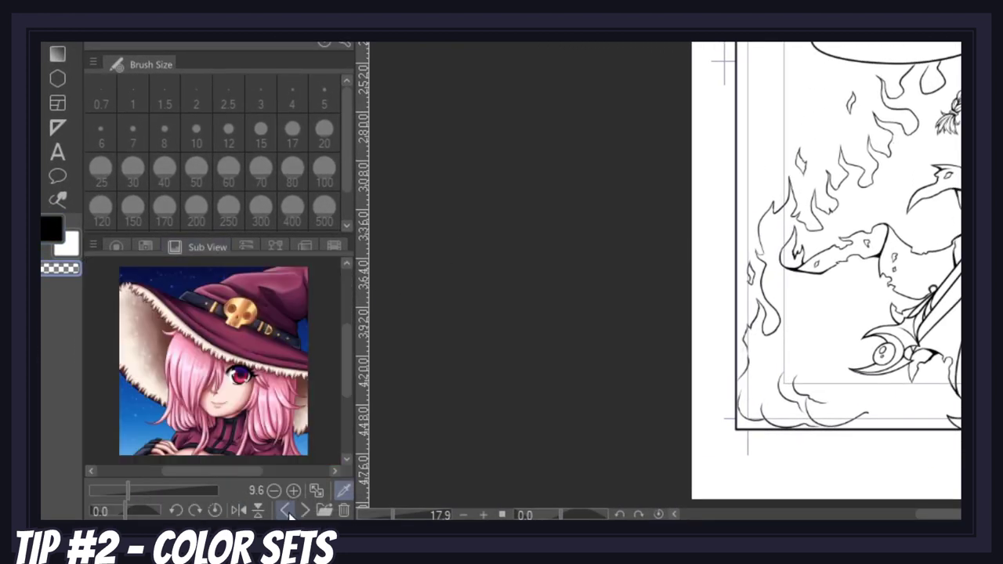
pyautogui.click(286, 510)
pyautogui.click(286, 510)
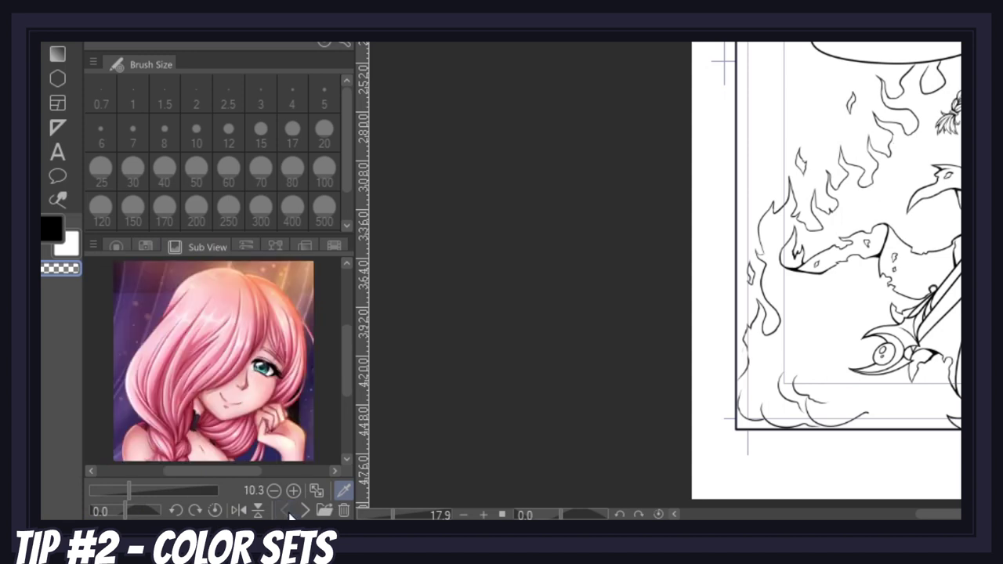
pyautogui.click(161, 336)
# Step: Store the picked pink in the first slot of the Gabby color set and name it Base Hair
pyautogui.click(145, 247)
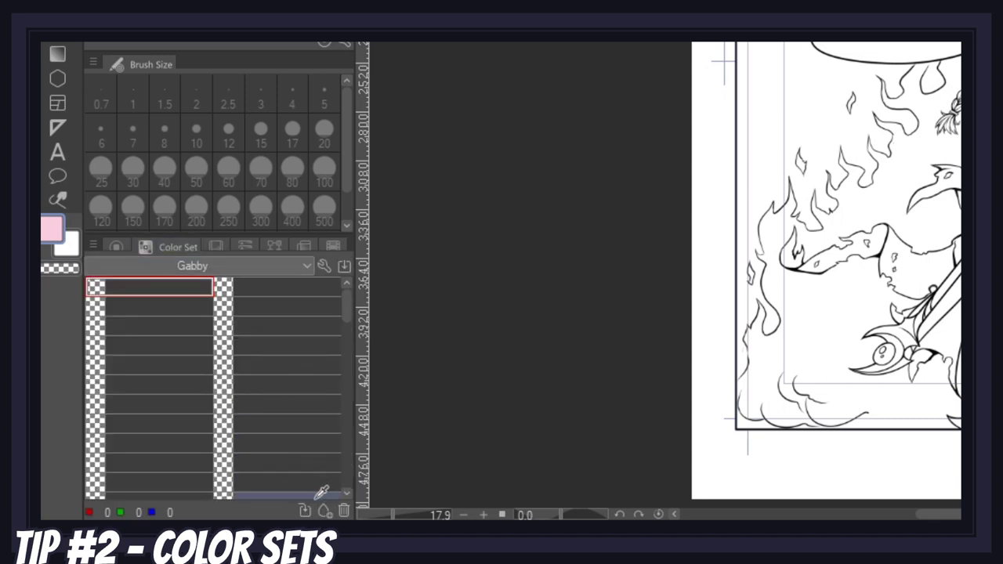
pyautogui.click(324, 510)
pyautogui.doubleClick(140, 288)
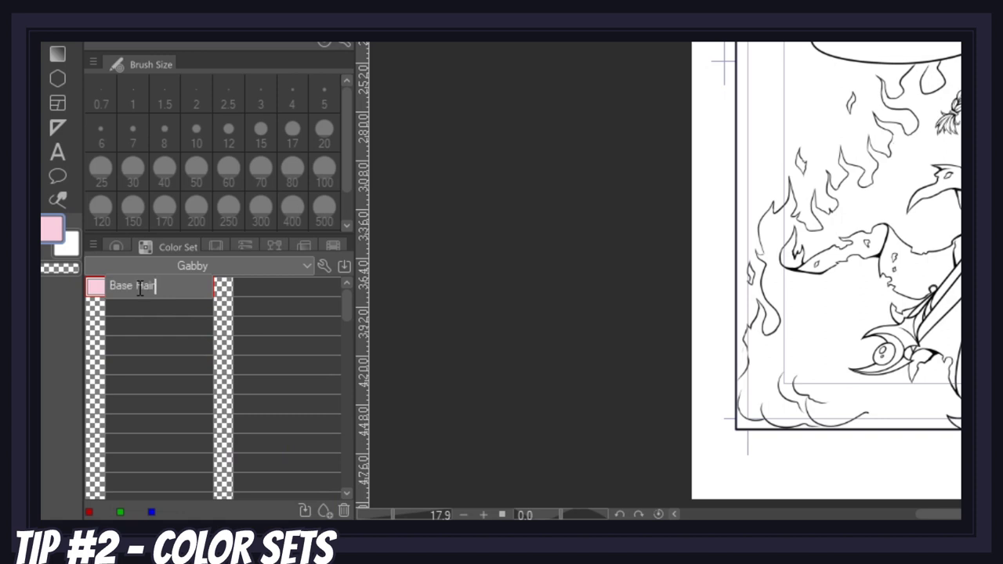
pyautogui.press('Return')
pyautogui.click(148, 250)
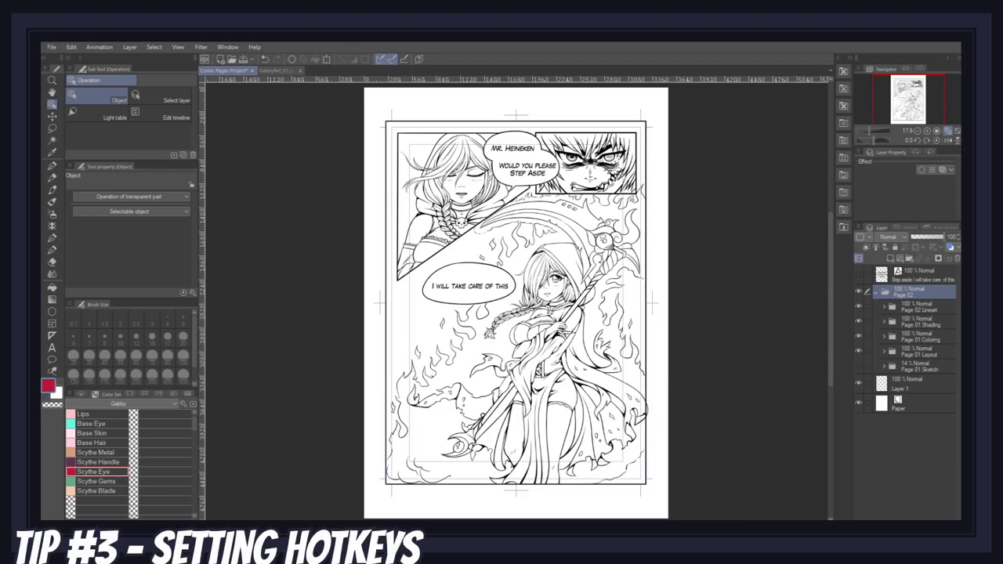
# Step: Open the Shortcut Settings and look through the shortcuts assigned to the tools
pyautogui.click(51, 47)
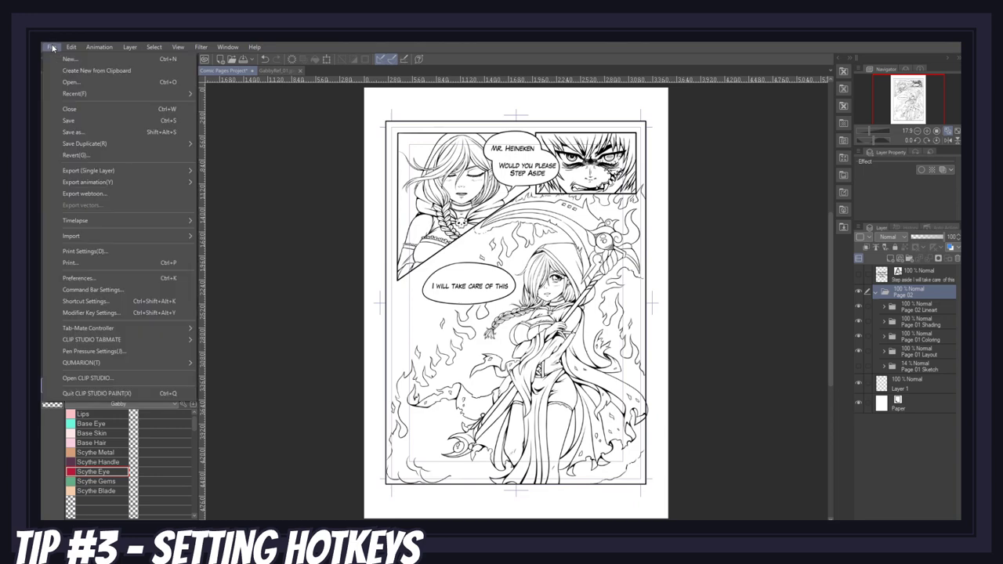
pyautogui.click(115, 302)
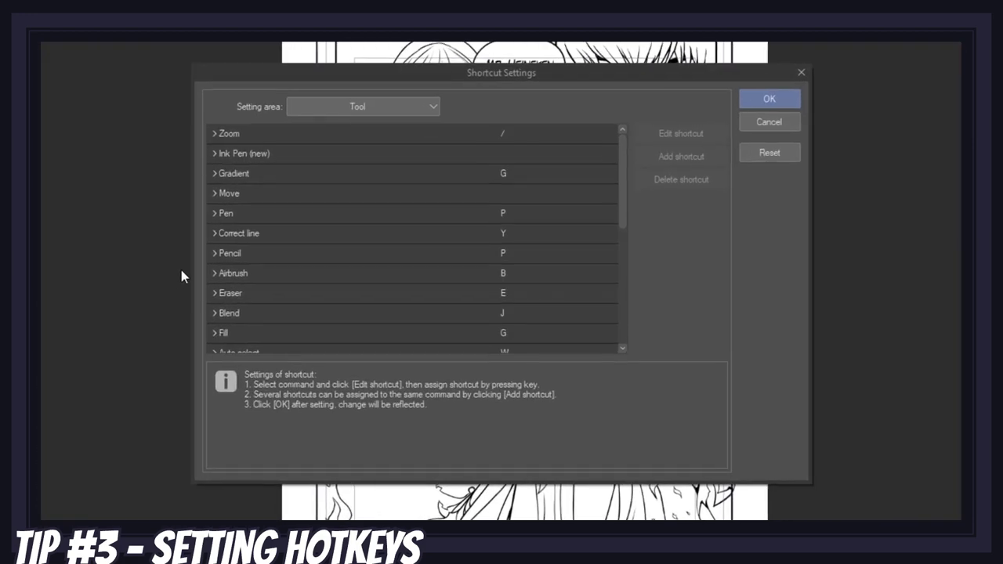
pyautogui.click(399, 134)
pyautogui.click(419, 176)
pyautogui.scroll(-1, 420, 210)
pyautogui.click(421, 236)
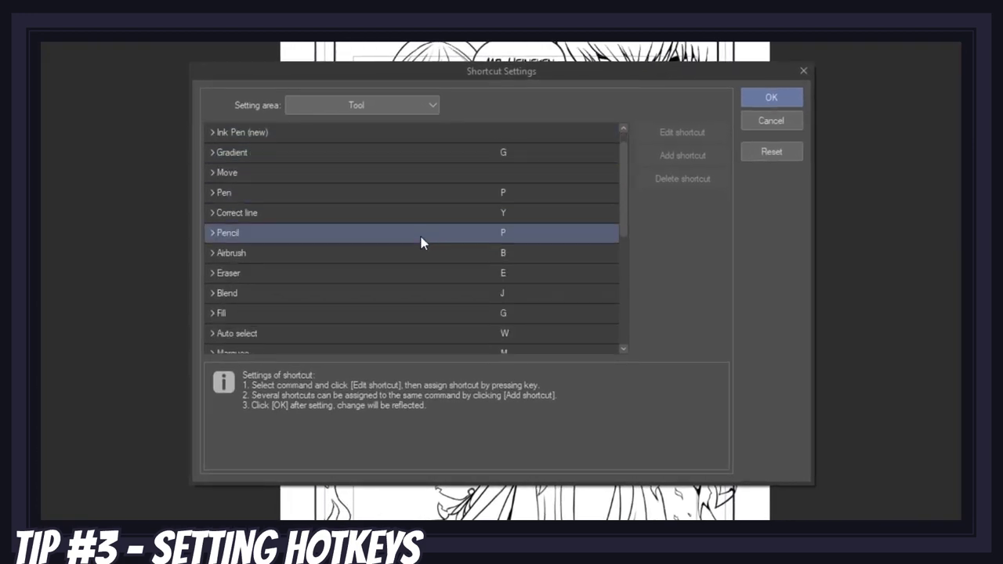
pyautogui.scroll(-12, 420, 239)
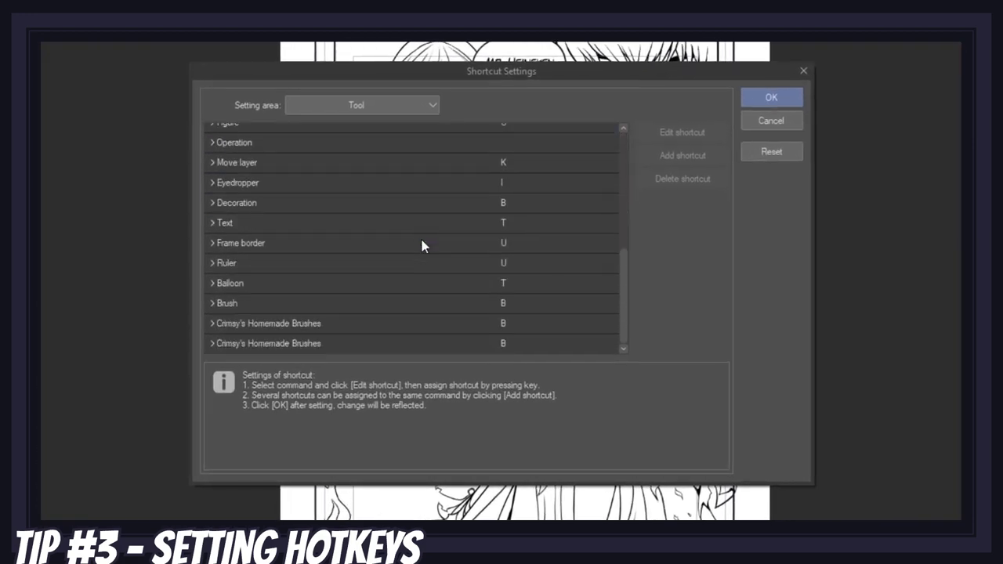
# Step: Switch the shortcut setting area to Main menu and examine the shortcuts of the Edit commands
pyautogui.click(392, 108)
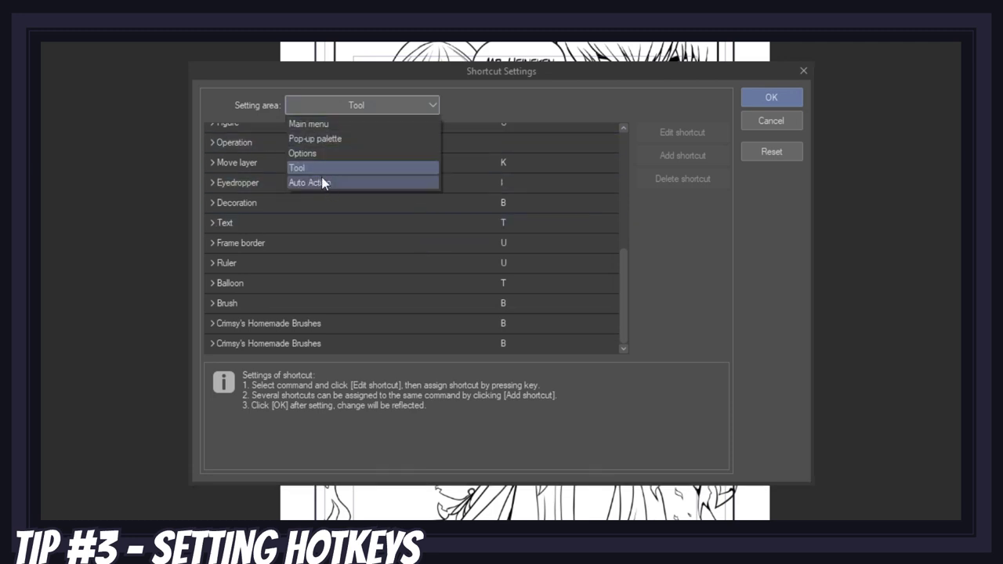
pyautogui.click(321, 126)
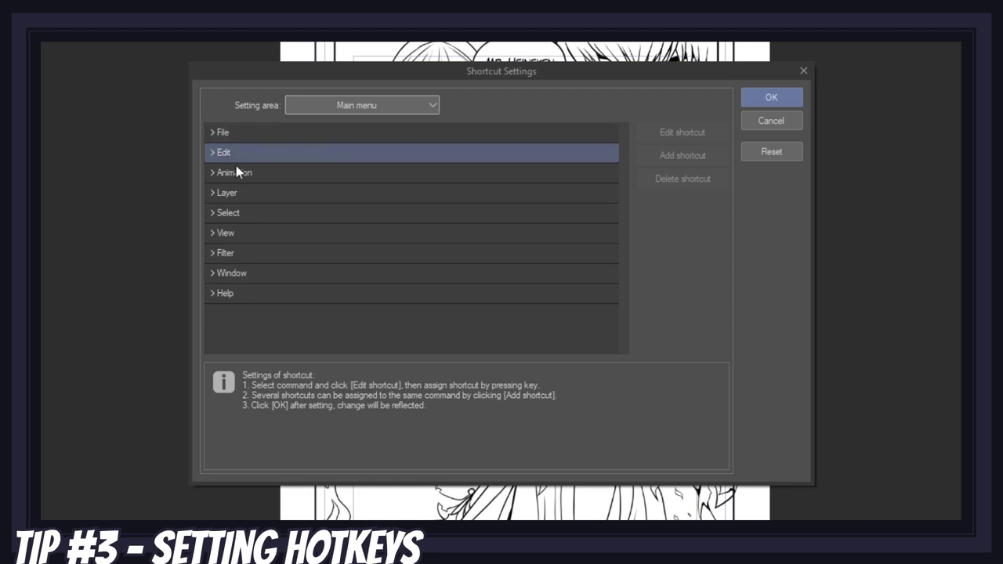
pyautogui.click(212, 154)
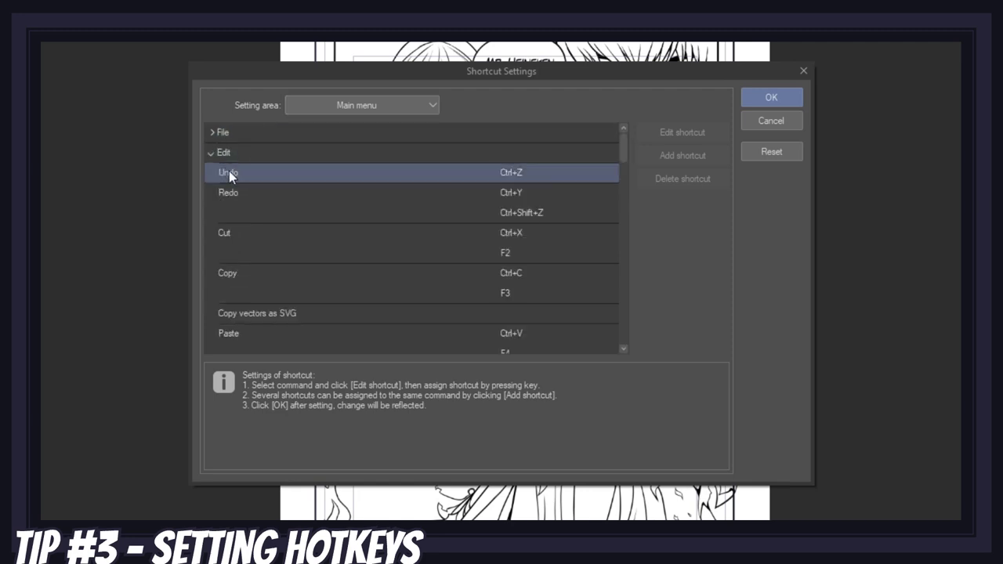
pyautogui.scroll(-3, 324, 199)
pyautogui.scroll(-7, 326, 205)
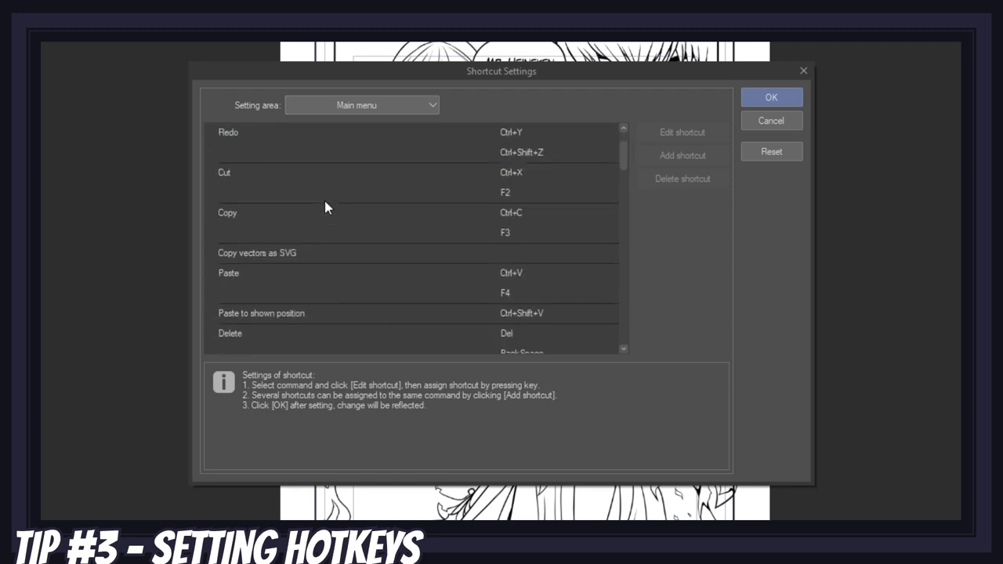
# Step: Switch the shortcut setting area to Tool and expand the Thick paint group under Crimsy's Homemade Brushes
pyautogui.scroll(-6, 324, 201)
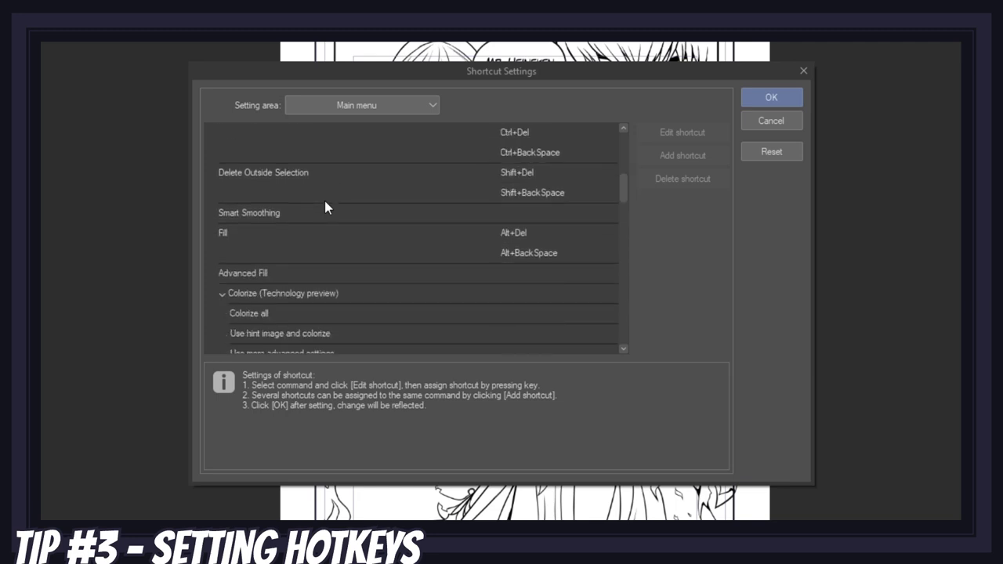
pyautogui.scroll(-2, 324, 200)
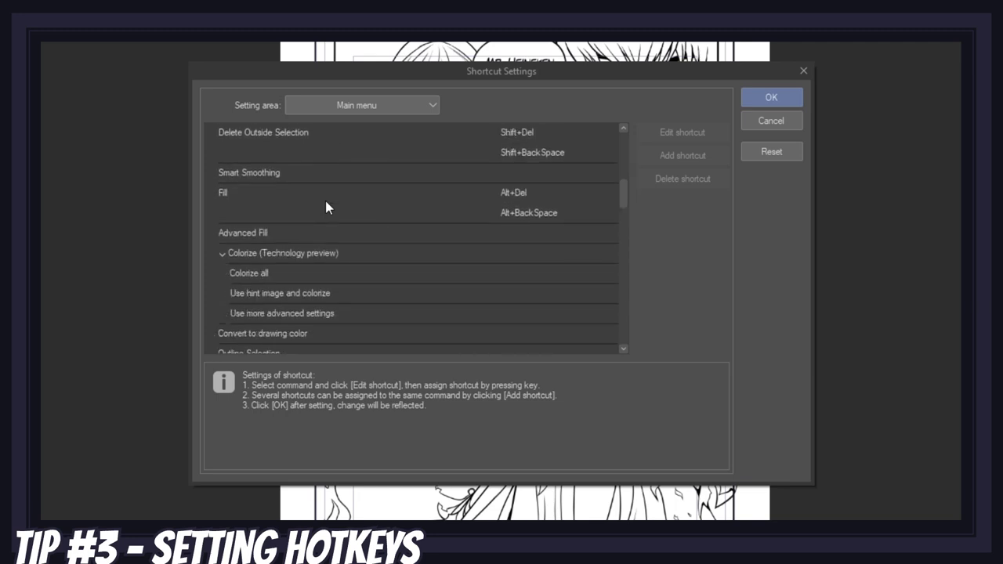
pyautogui.click(349, 105)
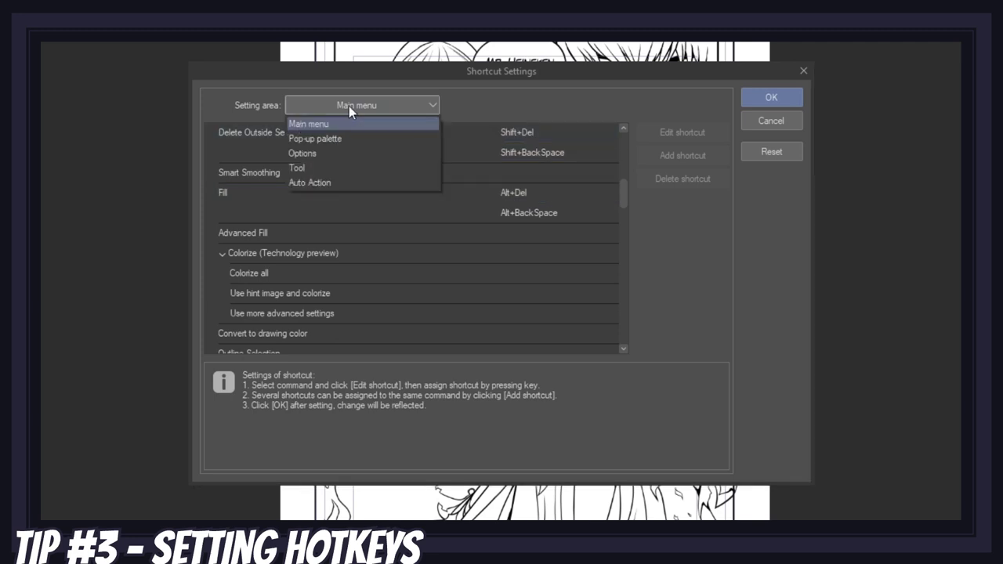
pyautogui.click(321, 169)
pyautogui.click(221, 324)
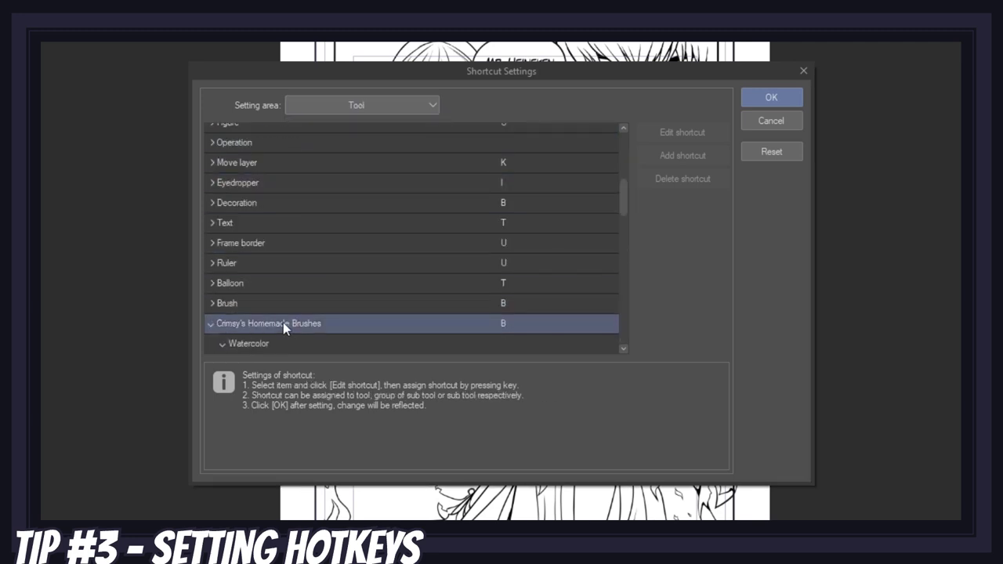
pyautogui.scroll(-2, 290, 322)
pyautogui.click(299, 319)
pyautogui.click(221, 303)
pyautogui.click(219, 324)
pyautogui.scroll(-2, 258, 325)
pyautogui.click(321, 322)
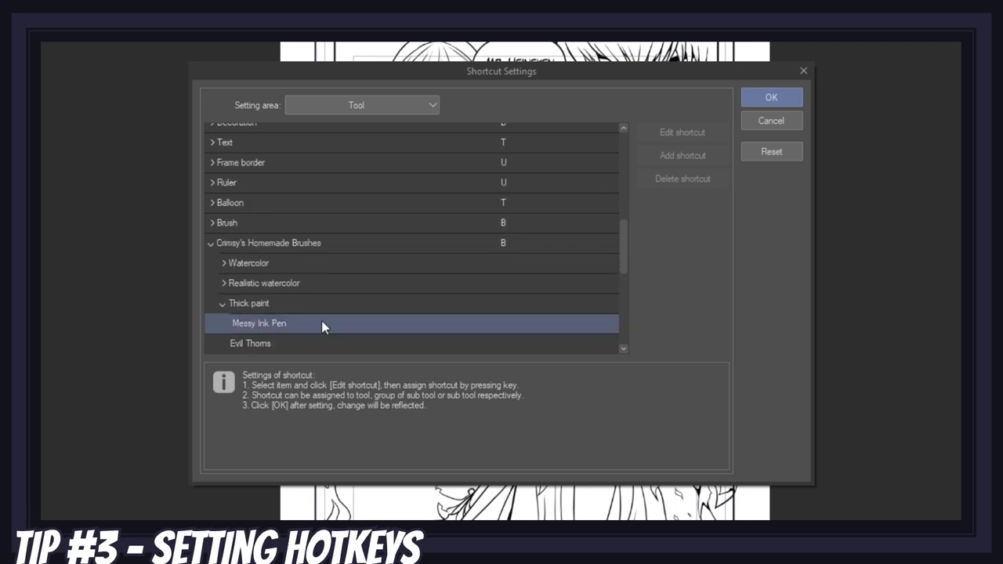
# Step: Assign Q as the shortcut for the Evil Thorns brush and save the shortcut settings
pyautogui.scroll(-2, 321, 325)
pyautogui.click(275, 304)
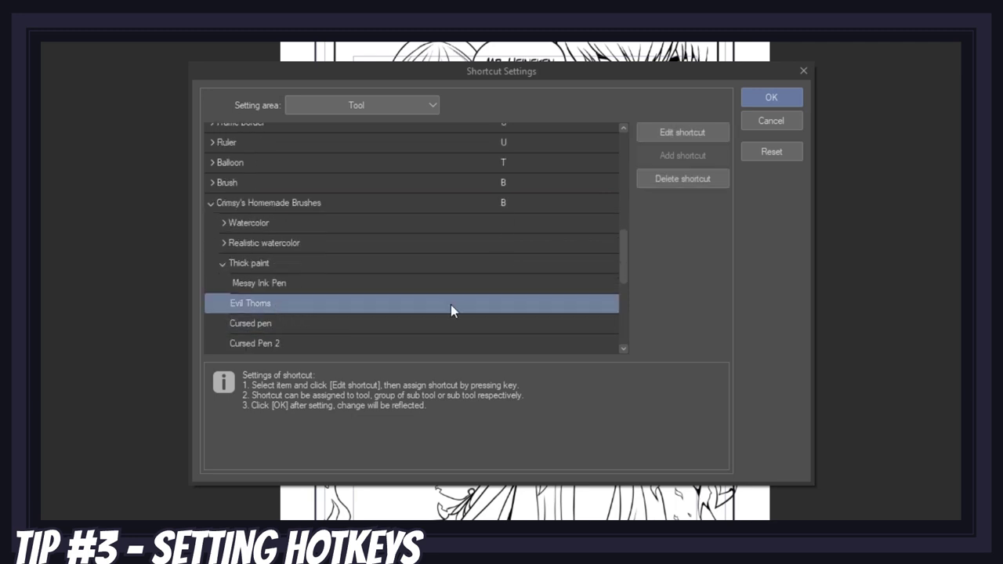
pyautogui.click(676, 136)
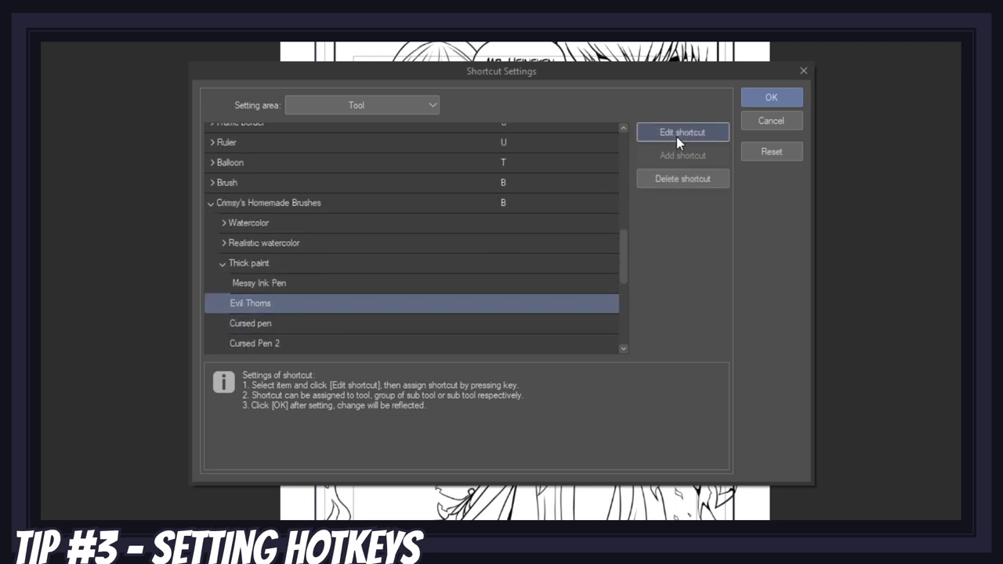
pyautogui.press('Return')
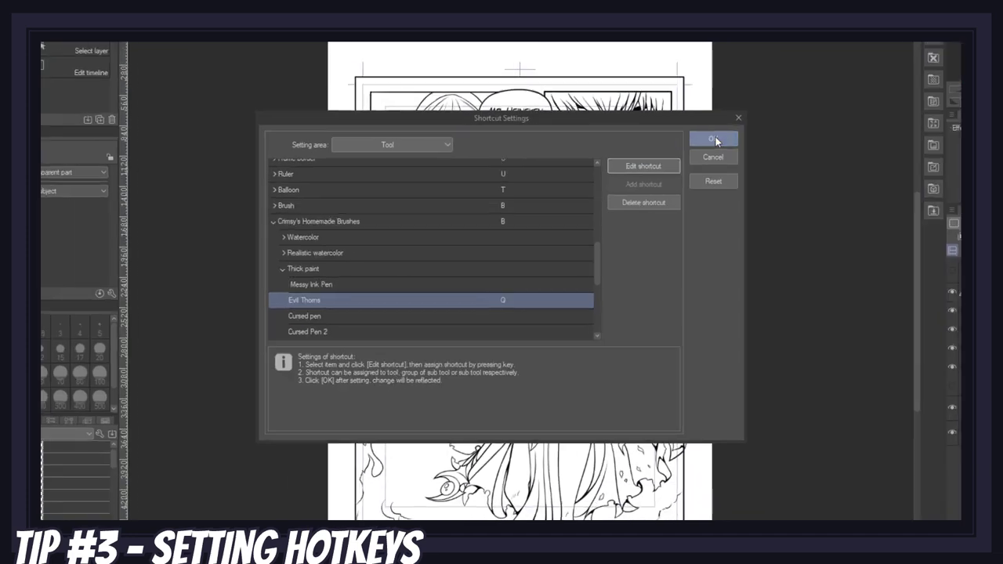
pyautogui.click(771, 96)
# Step: Activate the Evil Thorns brush with its new shortcut and try freehand strokes across the page on a new raster layer
pyautogui.press('q')
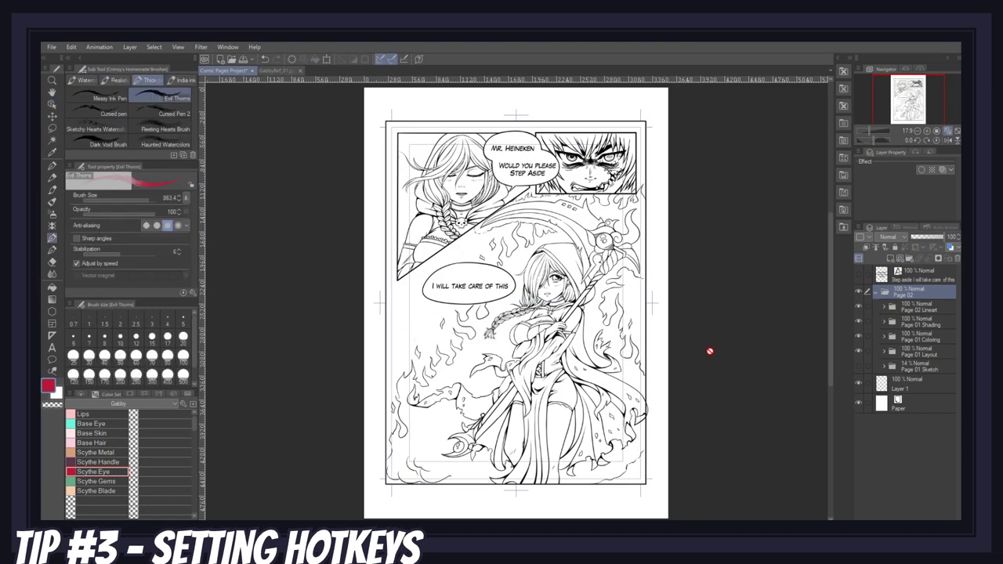
pyautogui.click(889, 259)
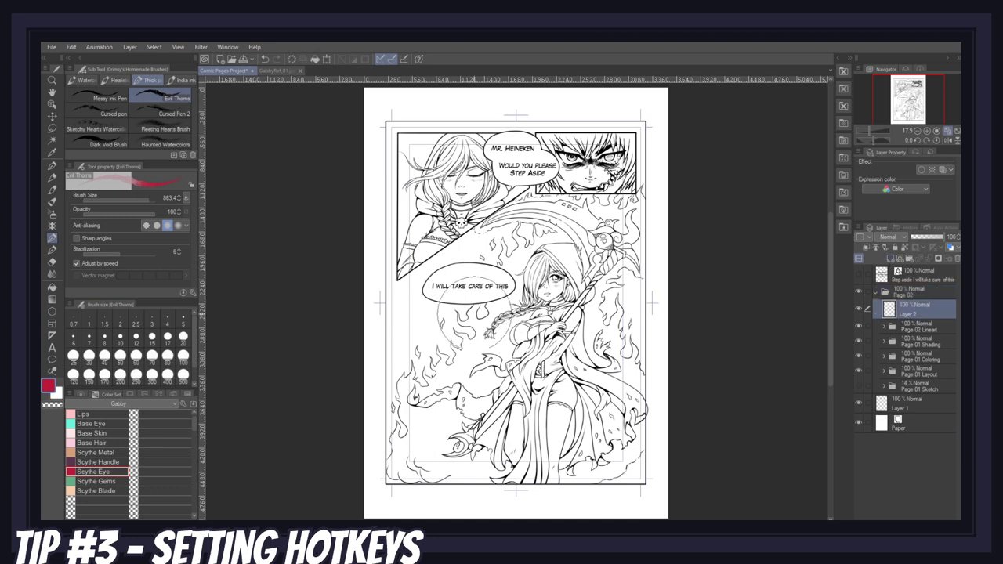
pyautogui.moveTo(398, 353)
pyautogui.mouseDown()
pyautogui.moveTo(583, 377)
pyautogui.moveTo(427, 212)
pyautogui.moveTo(502, 161)
pyautogui.moveTo(464, 184)
pyautogui.mouseUp()
pyautogui.hotkey('ctrl', 'z')
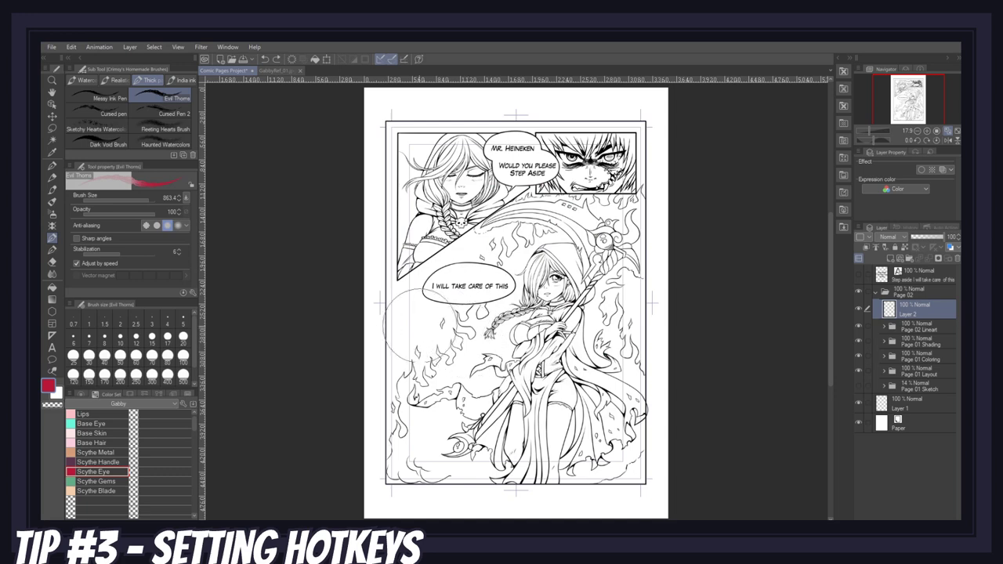
pyautogui.moveTo(414, 443)
pyautogui.mouseDown()
pyautogui.moveTo(588, 243)
pyautogui.moveTo(549, 145)
pyautogui.mouseUp()
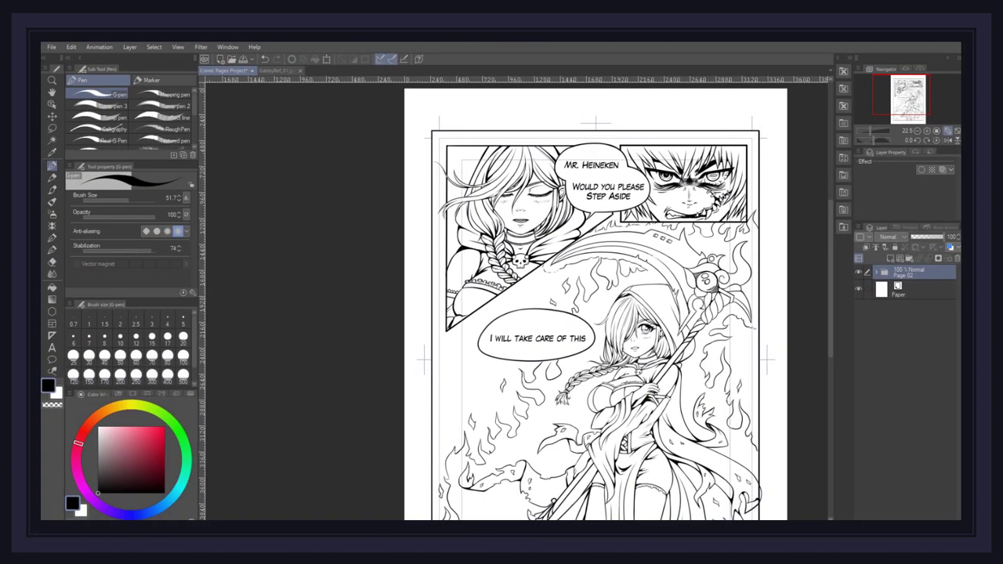
# Step: Toggle the Page 02 folder's visibility off and on, and expand it to show its subfolders
pyautogui.click(877, 271)
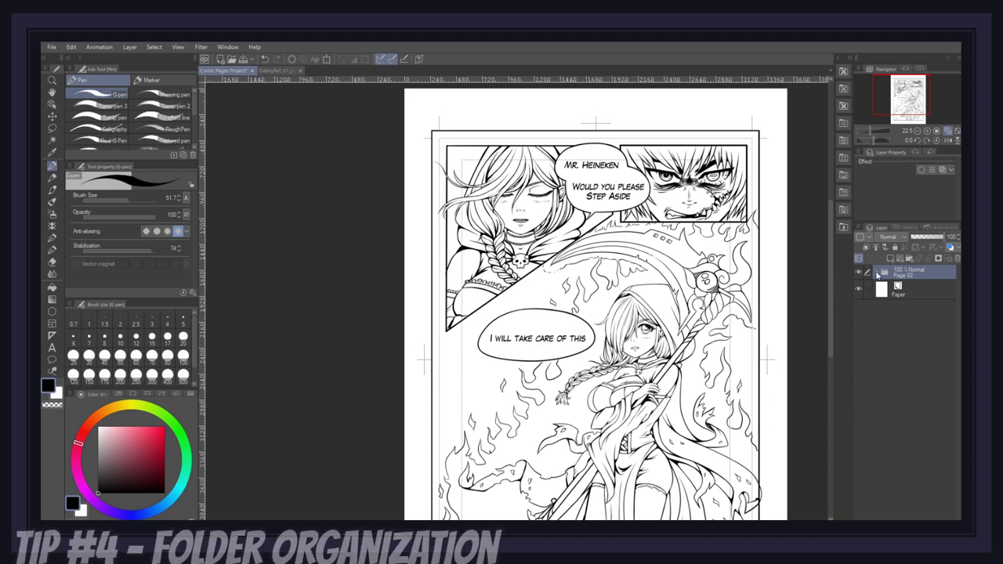
pyautogui.click(877, 272)
pyautogui.click(858, 271)
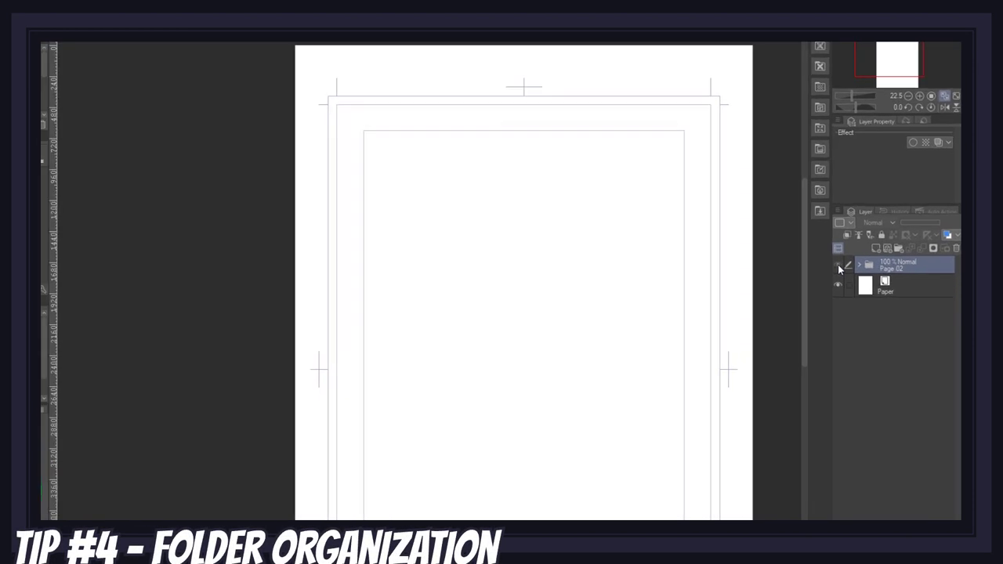
pyautogui.click(837, 264)
pyautogui.click(859, 265)
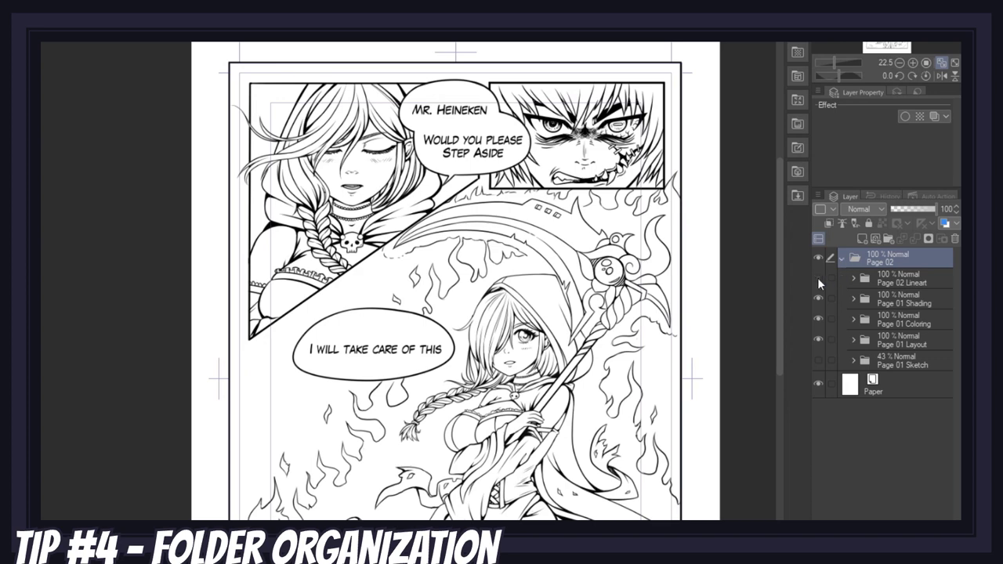
# Step: Toggle the Page 02 Lineart and Page 01 Layout folders off and on to check what each contains
pyautogui.click(817, 277)
pyautogui.click(817, 277)
pyautogui.click(818, 340)
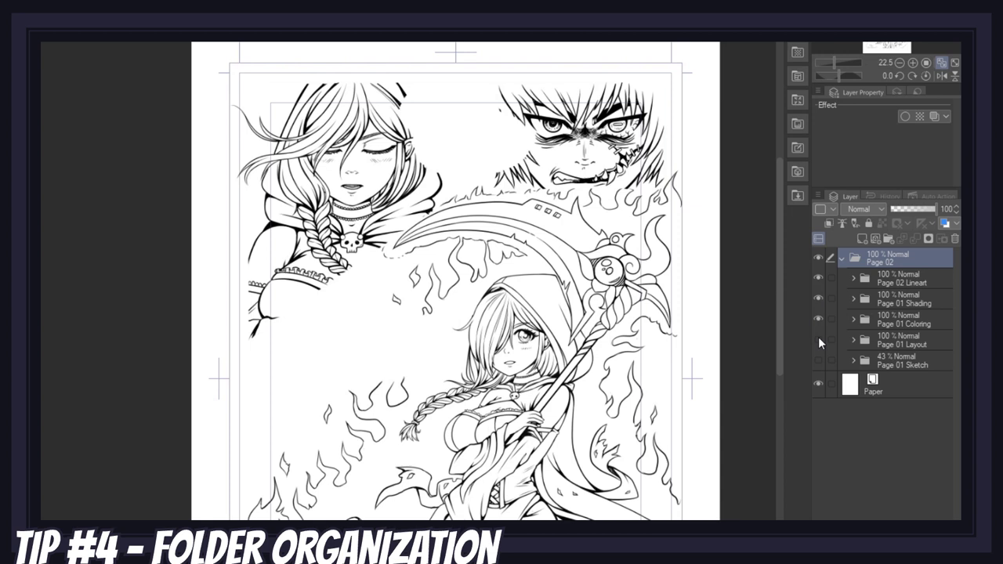
pyautogui.click(818, 340)
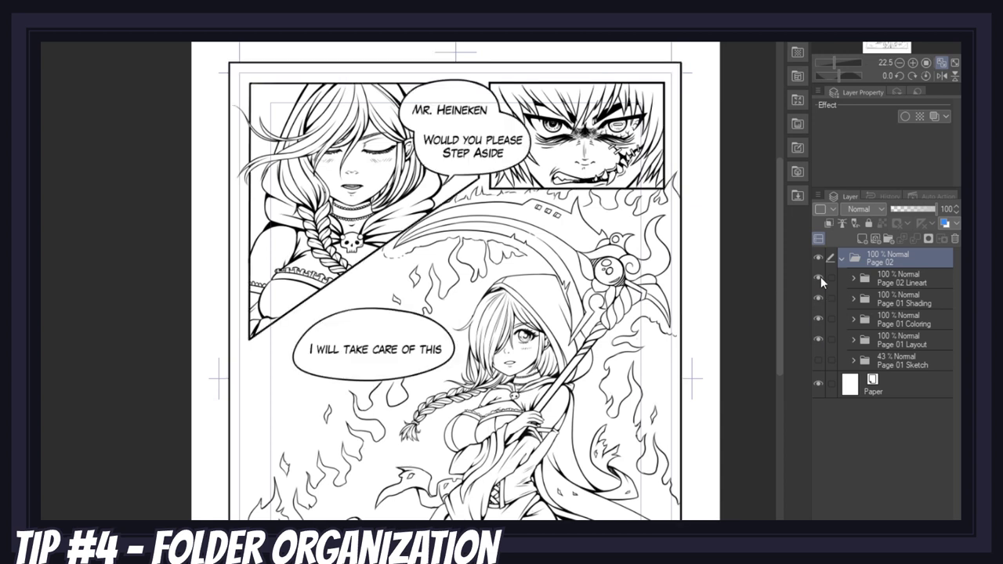
# Step: Hide the lineart, show the Page 01 Sketch folder and toggle its panel sketch folders to check each one's content
pyautogui.click(819, 277)
pyautogui.click(820, 361)
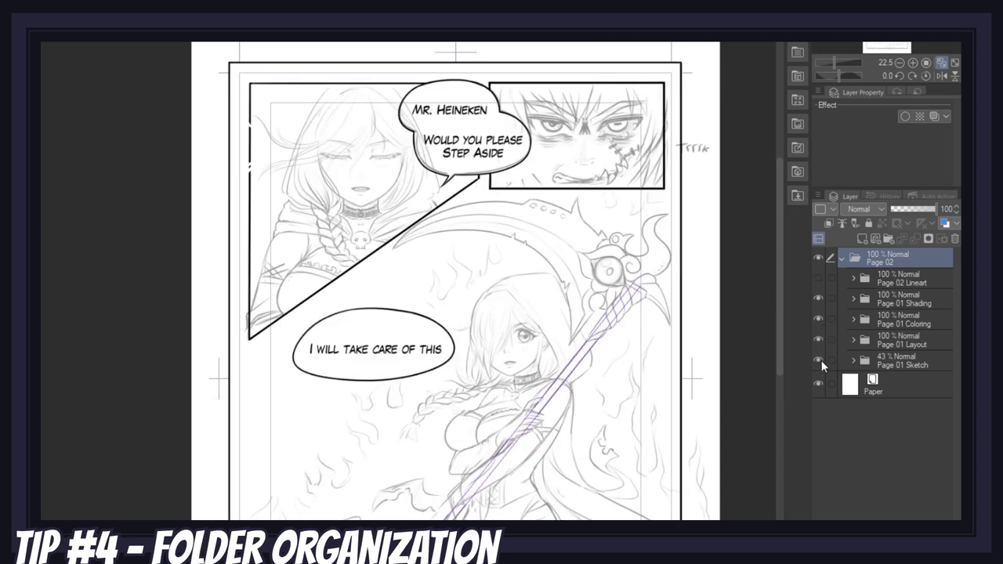
pyautogui.click(853, 362)
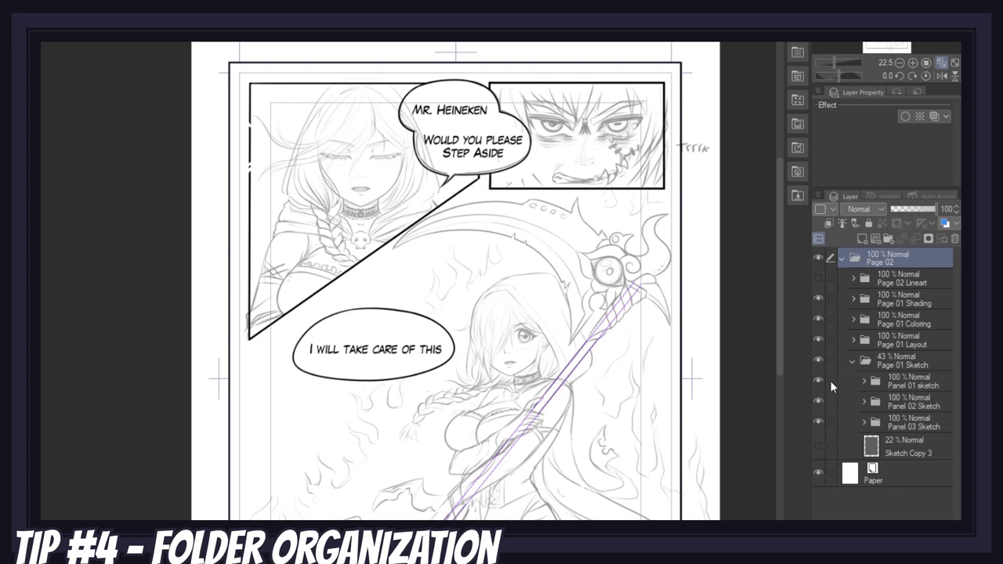
pyautogui.click(819, 381)
pyautogui.click(817, 401)
pyautogui.click(818, 401)
pyautogui.click(817, 421)
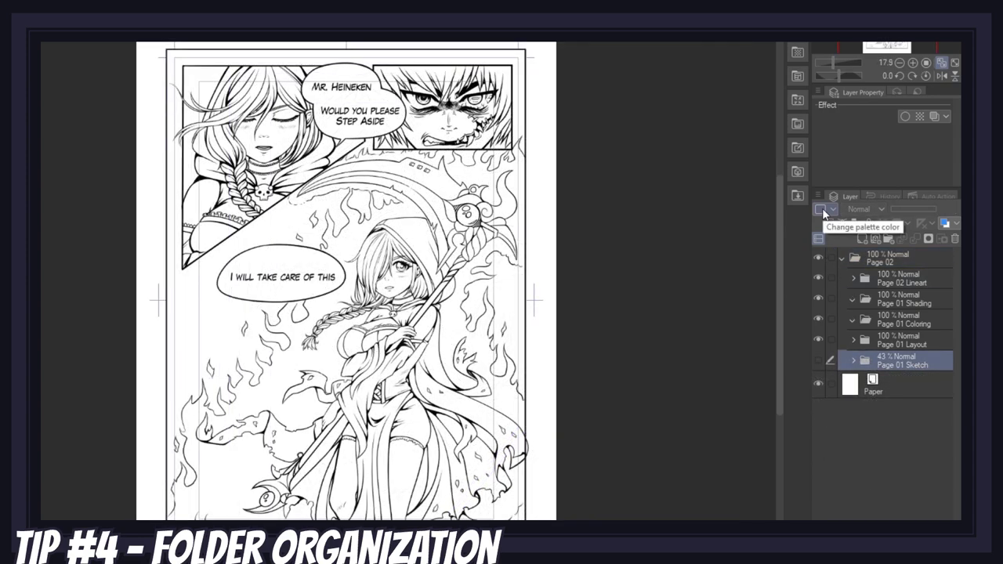
# Step: Set the palette color of the Page 01 Sketch folder to purple and the Page 01 Layout folder to blue
pyautogui.click(822, 209)
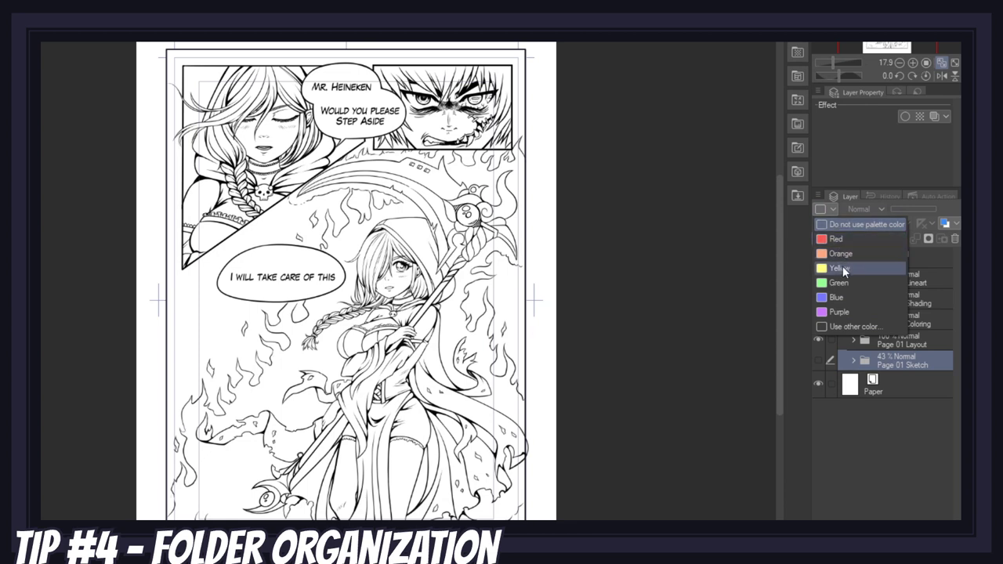
pyautogui.click(839, 312)
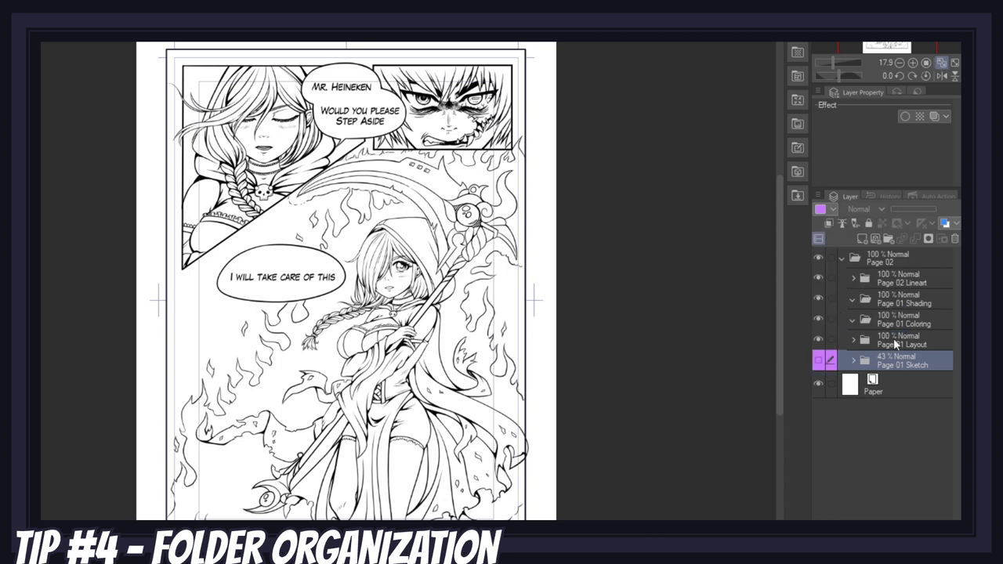
pyautogui.click(893, 337)
pyautogui.click(830, 210)
pyautogui.click(852, 297)
# Step: Set the palette color of the Page 01 Coloring folder to green and the Page 01 Shading folder to yellow
pyautogui.click(903, 320)
pyautogui.click(833, 209)
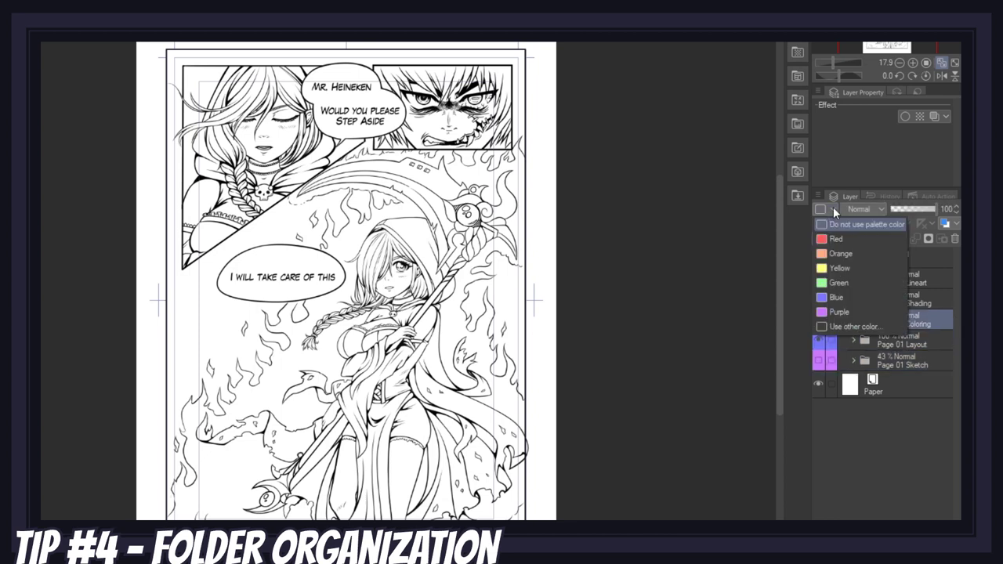
pyautogui.click(846, 280)
pyautogui.click(896, 298)
pyautogui.click(833, 209)
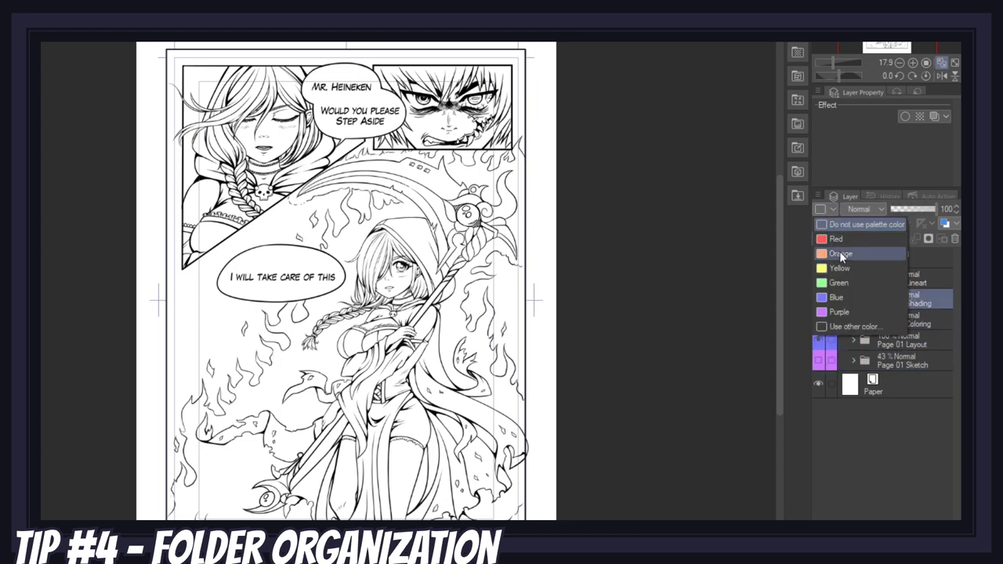
pyautogui.click(840, 254)
# Step: Set the Page 02 Lineart folder's palette color to orange and give the parent Page 02 folder custom black 000000
pyautogui.click(901, 279)
pyautogui.click(833, 208)
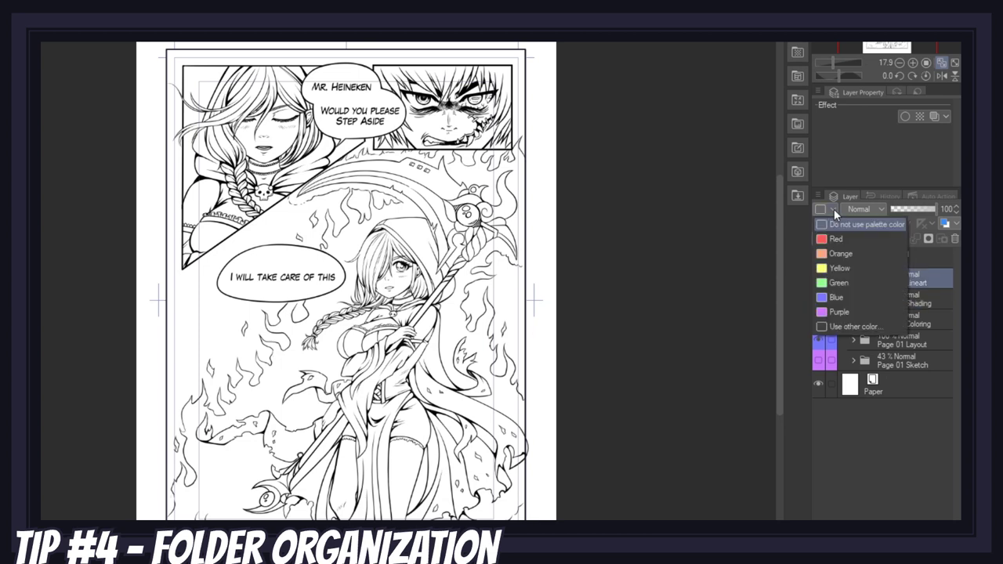
pyautogui.click(853, 239)
pyautogui.click(832, 261)
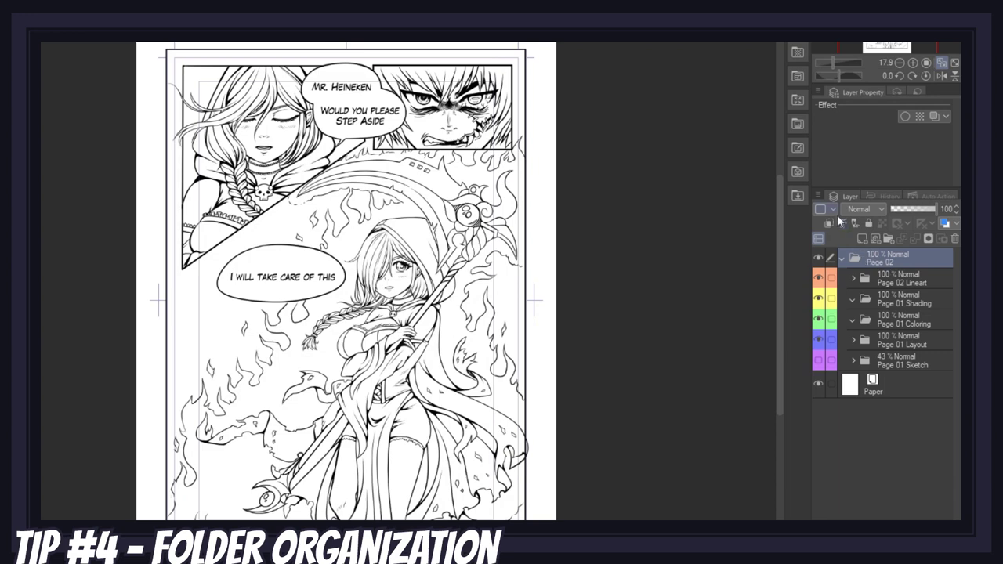
pyautogui.click(829, 209)
pyautogui.click(849, 325)
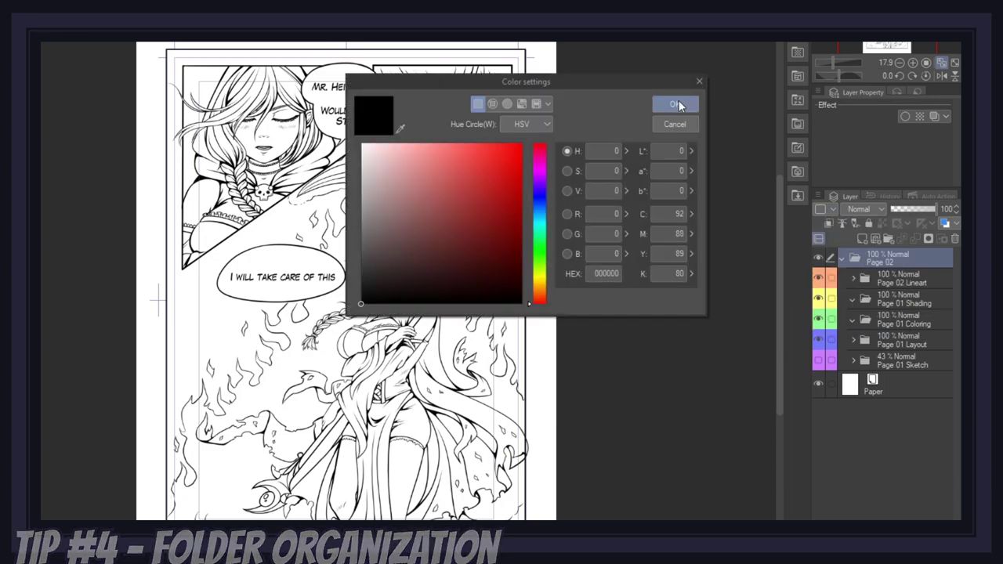
pyautogui.click(679, 105)
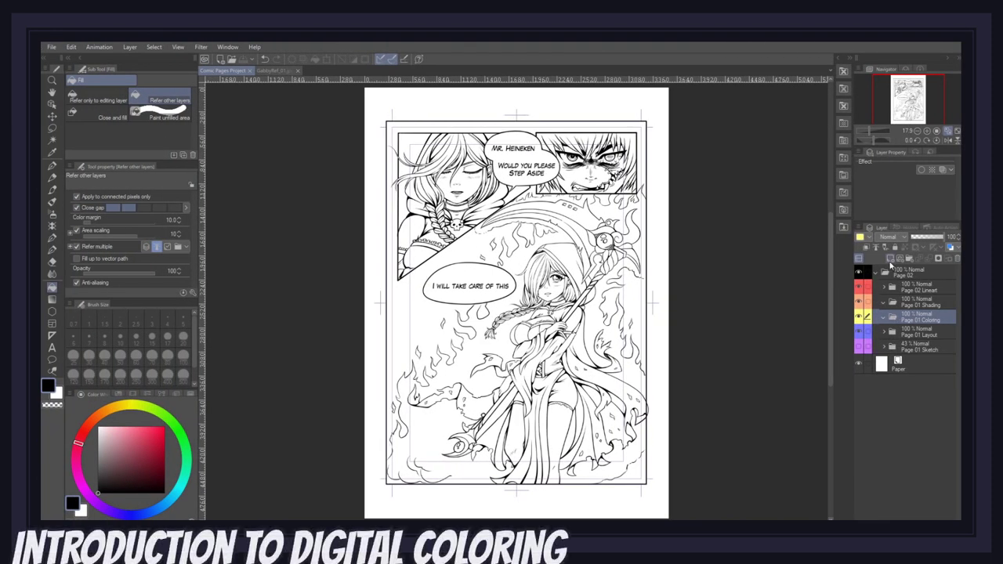
# Step: Add a new raster layer inside the Page 01 Coloring folder and name it Gabby Hair
pyautogui.click(891, 260)
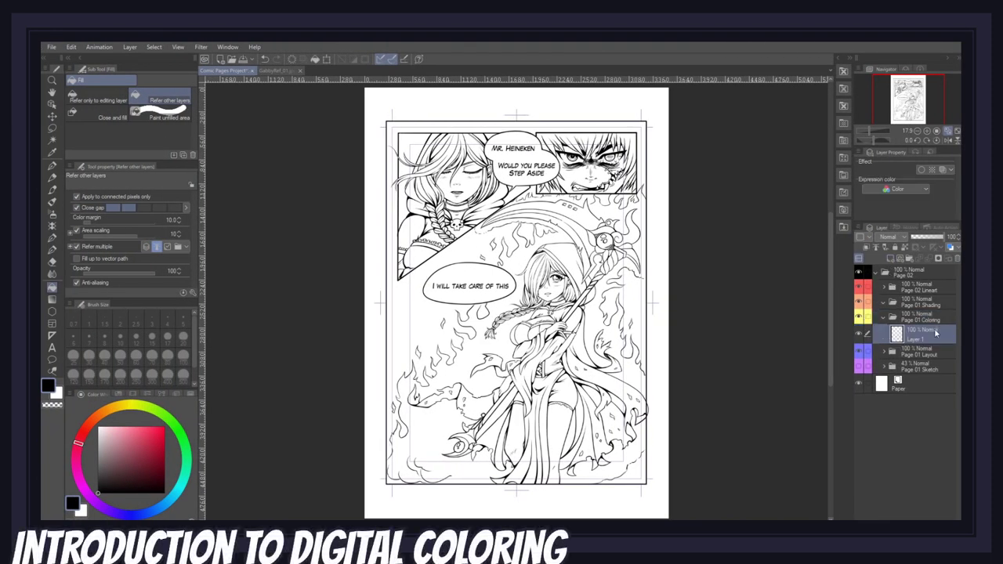
pyautogui.doubleClick(912, 339)
pyautogui.press('Return')
# Step: Show the Gabby color set and choose its Base Hair color for drawing
pyautogui.click(132, 394)
pyautogui.click(96, 397)
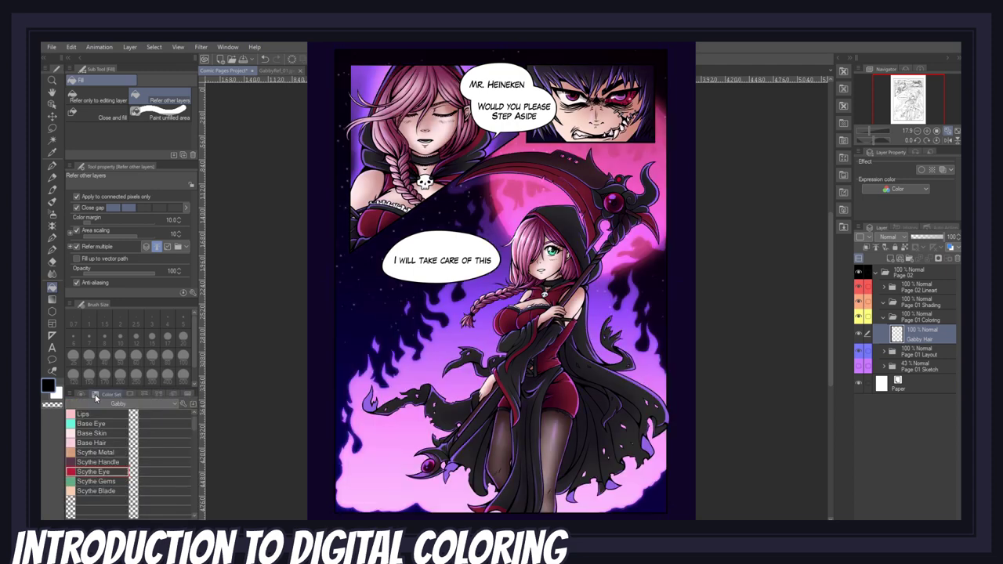
pyautogui.click(94, 442)
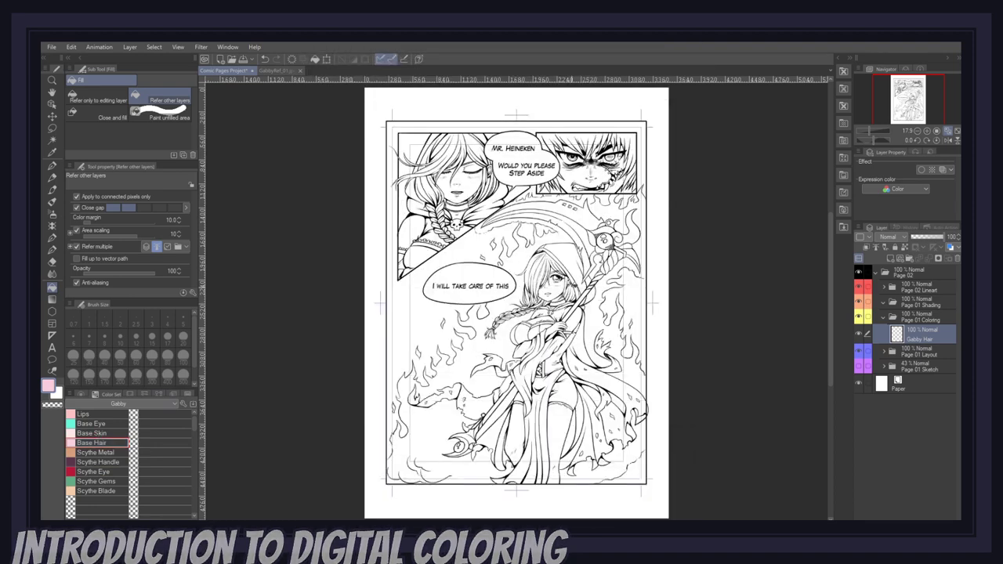
# Step: Paint a few light pink G-pen strokes by hand over the hooded character's hair
pyautogui.scroll(5, 761, 329)
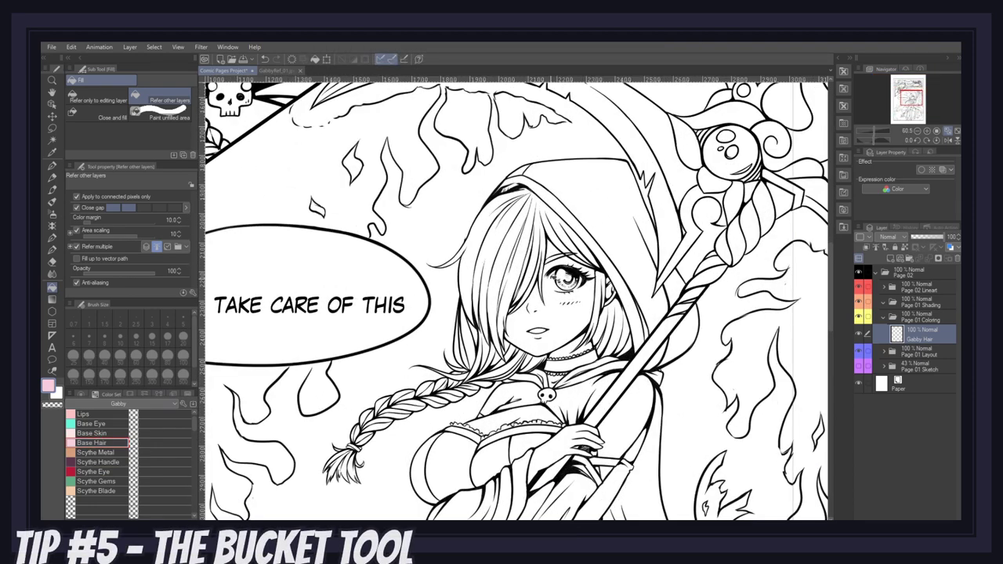
pyautogui.press('p')
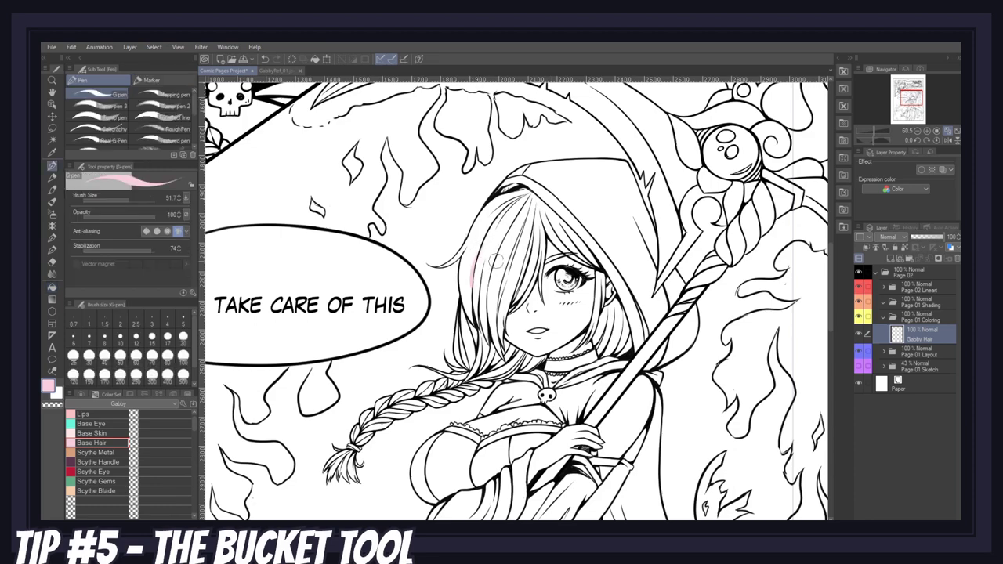
pyautogui.moveTo(496, 260)
pyautogui.mouseDown()
pyautogui.moveTo(472, 297)
pyautogui.moveTo(480, 326)
pyautogui.moveTo(480, 284)
pyautogui.mouseUp()
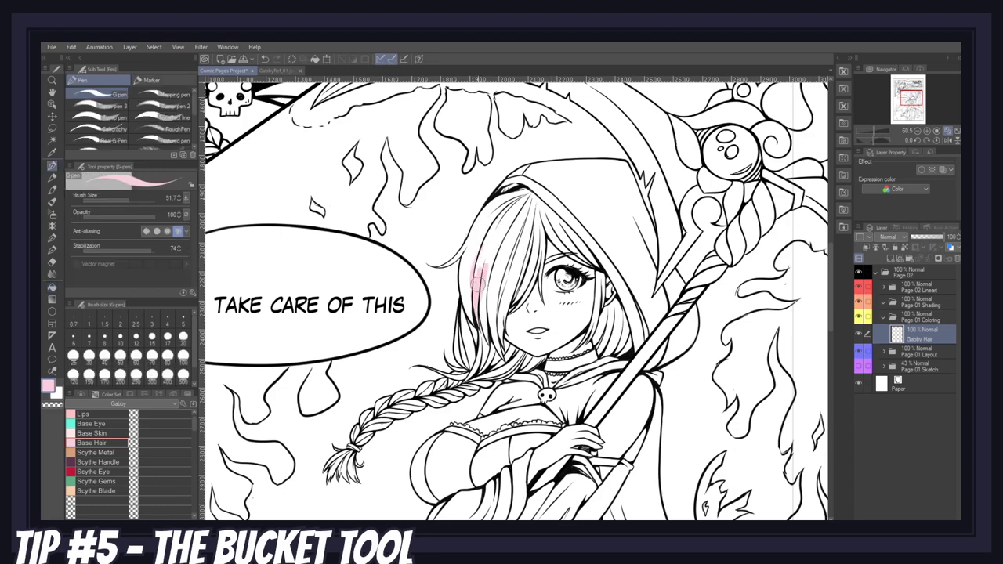
# Step: Fill the character's hair and braid with the Scythe Handle color and the cloak with dark red, using the Refer other layers fill
pyautogui.click(580, 344)
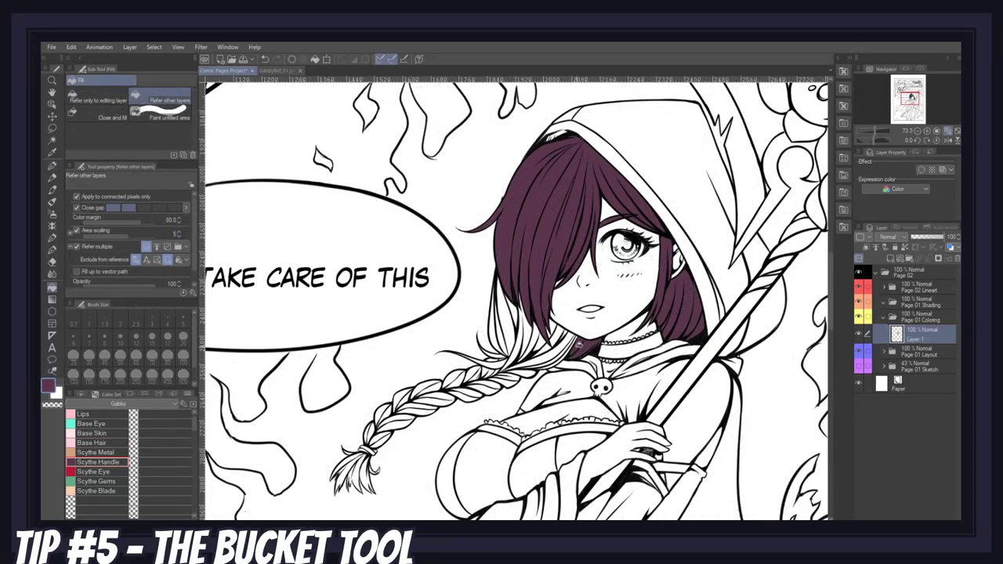
pyautogui.moveTo(572, 353)
pyautogui.mouseDown()
pyautogui.moveTo(551, 339)
pyautogui.moveTo(558, 352)
pyautogui.moveTo(516, 327)
pyautogui.moveTo(514, 353)
pyautogui.moveTo(497, 347)
pyautogui.moveTo(476, 372)
pyautogui.moveTo(379, 422)
pyautogui.moveTo(498, 384)
pyautogui.mouseUp()
pyautogui.moveTo(497, 384); pyautogui.dragTo(529, 372)
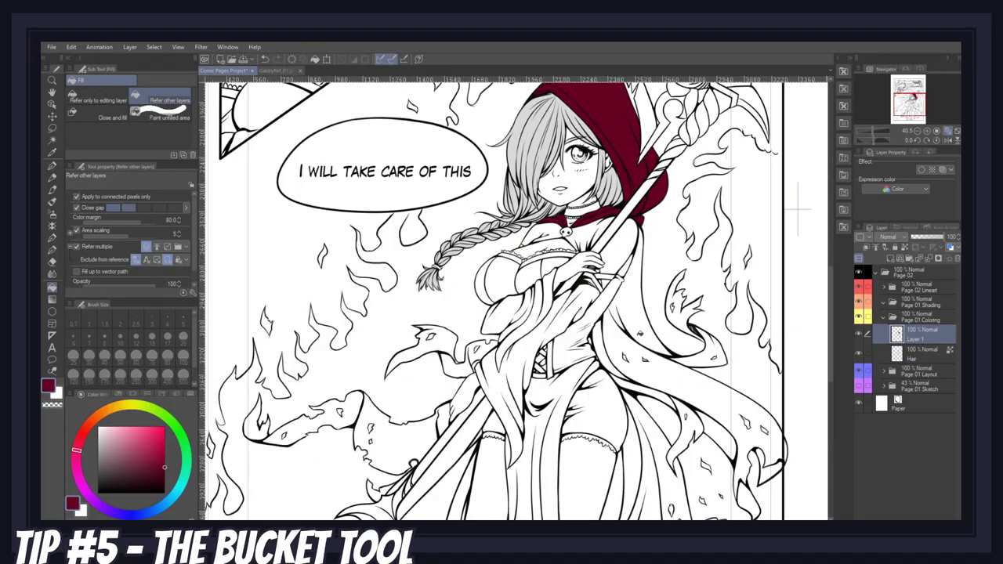
pyautogui.moveTo(705, 376)
pyautogui.mouseDown()
pyautogui.moveTo(665, 412)
pyautogui.moveTo(705, 470)
pyautogui.moveTo(748, 498)
pyautogui.moveTo(771, 467)
pyautogui.mouseUp()
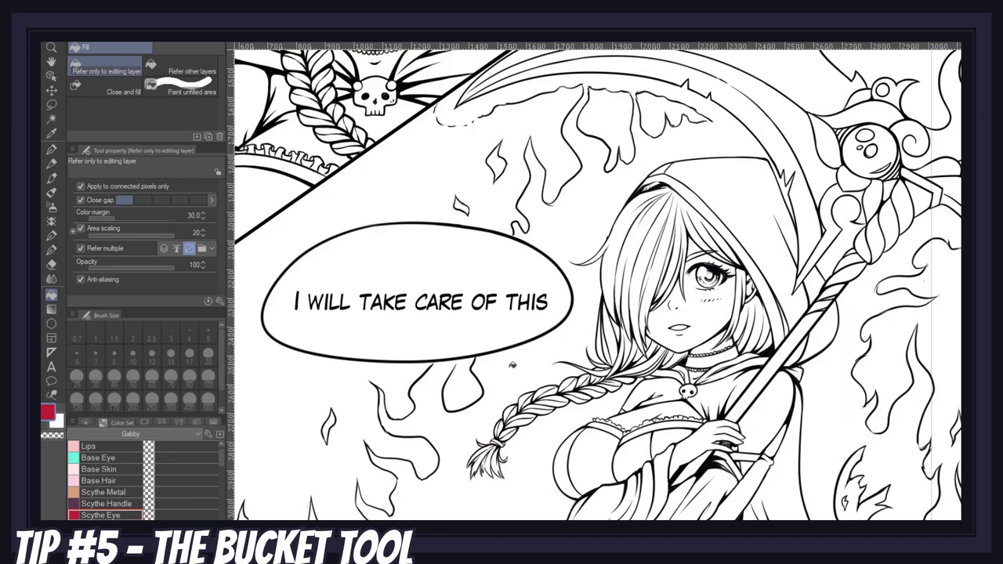
# Step: Try outlining a circle over the braid in Scythe Eye red and filling it with Refer only to editing layer, undoing both
pyautogui.press('p')
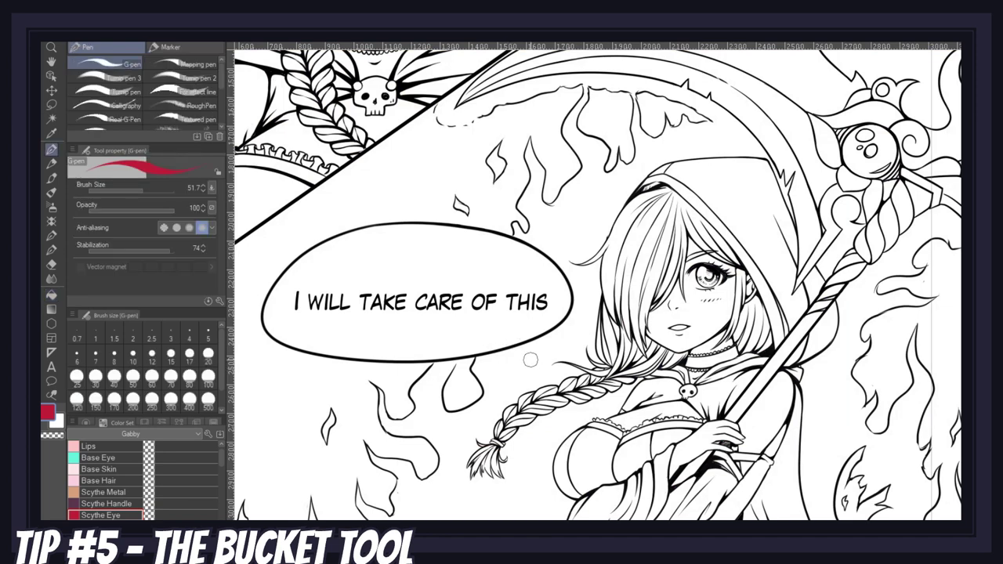
pyautogui.moveTo(530, 360)
pyautogui.mouseDown()
pyautogui.moveTo(486, 411)
pyautogui.moveTo(552, 359)
pyautogui.moveTo(490, 382)
pyautogui.mouseUp()
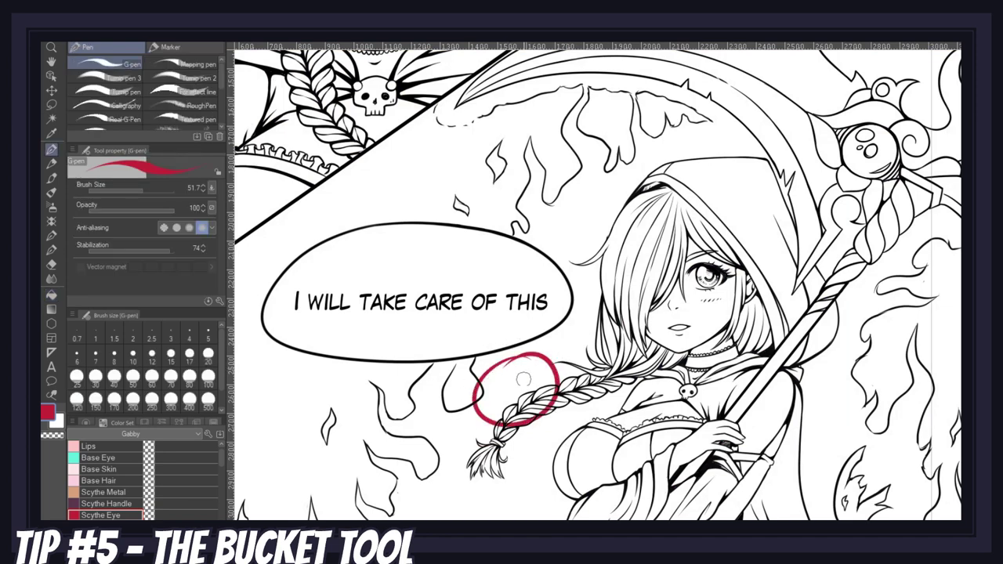
pyautogui.press('g')
pyautogui.click(523, 383)
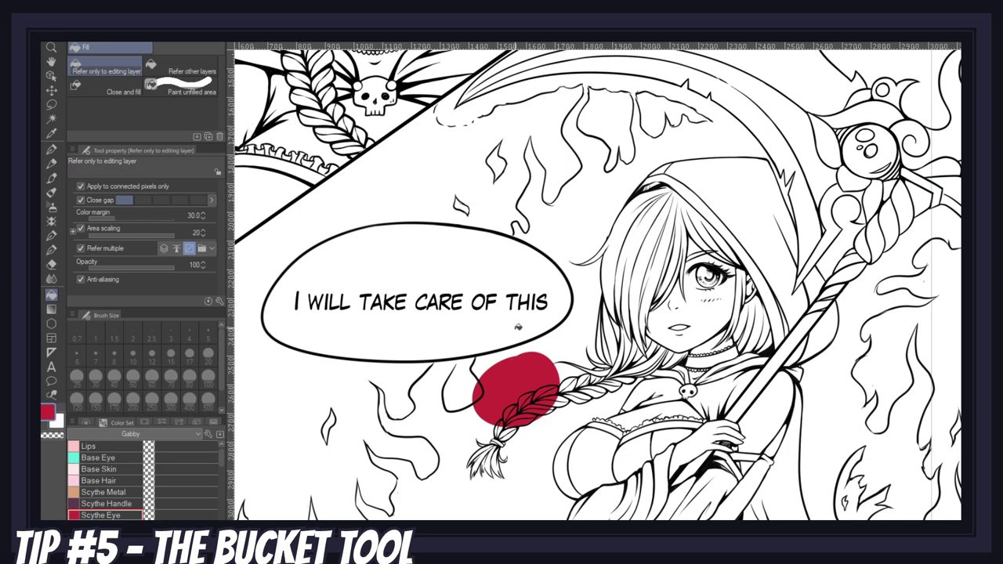
pyautogui.hotkey('ctrl', 'z')
pyautogui.hotkey('ctrl', 'z')
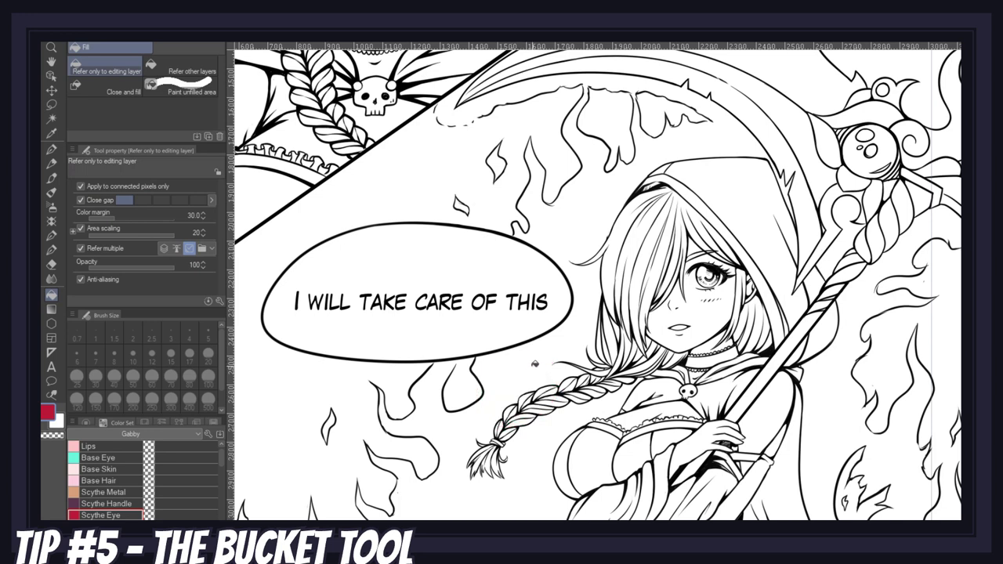
# Step: Switch the fill to Refer other layers and fill the scythe's twisted handle sections, gem, skull orb and blade with red
pyautogui.click(162, 69)
pyautogui.click(640, 278)
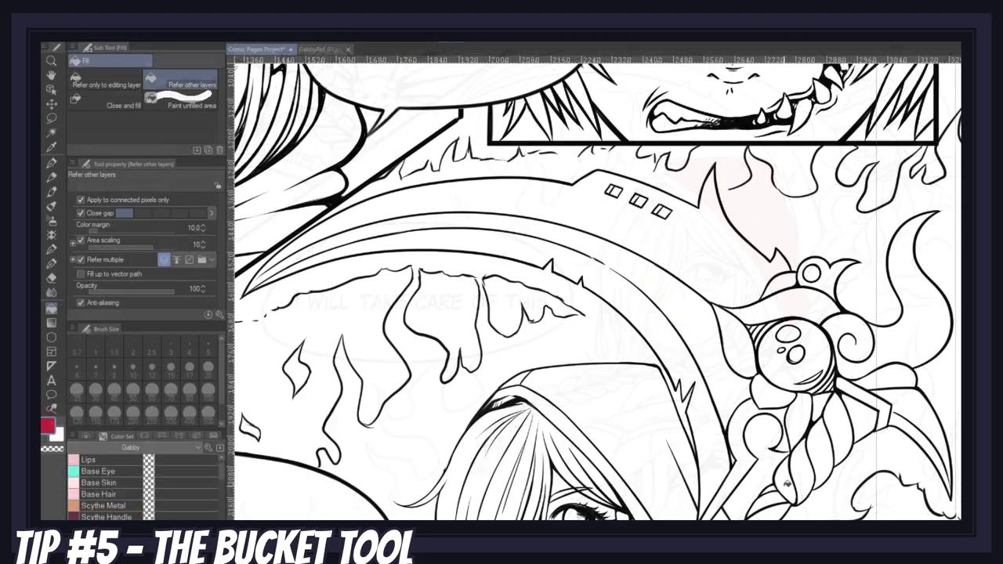
pyautogui.click(786, 483)
pyautogui.click(819, 450)
pyautogui.click(861, 416)
pyautogui.click(811, 273)
pyautogui.click(823, 347)
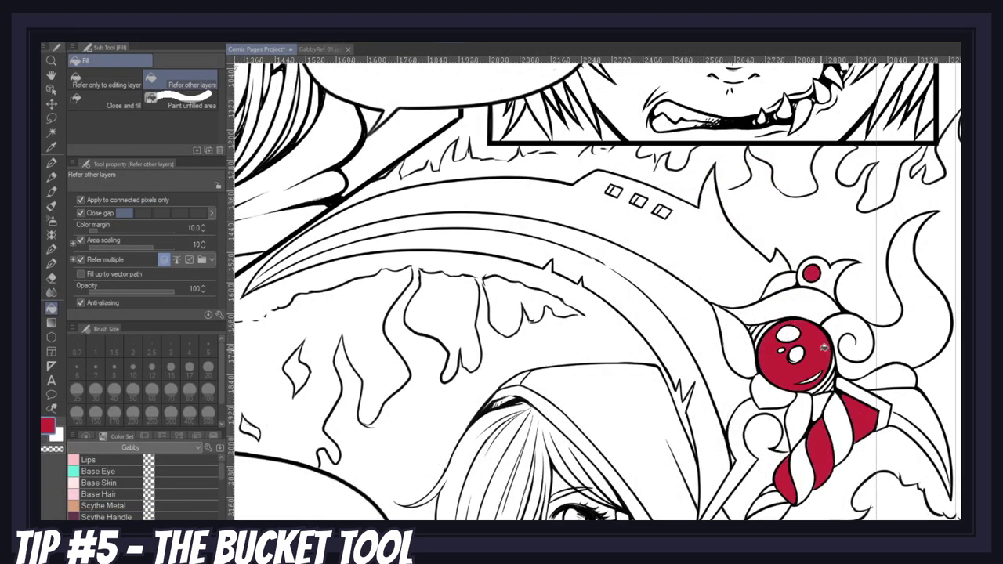
pyautogui.click(684, 313)
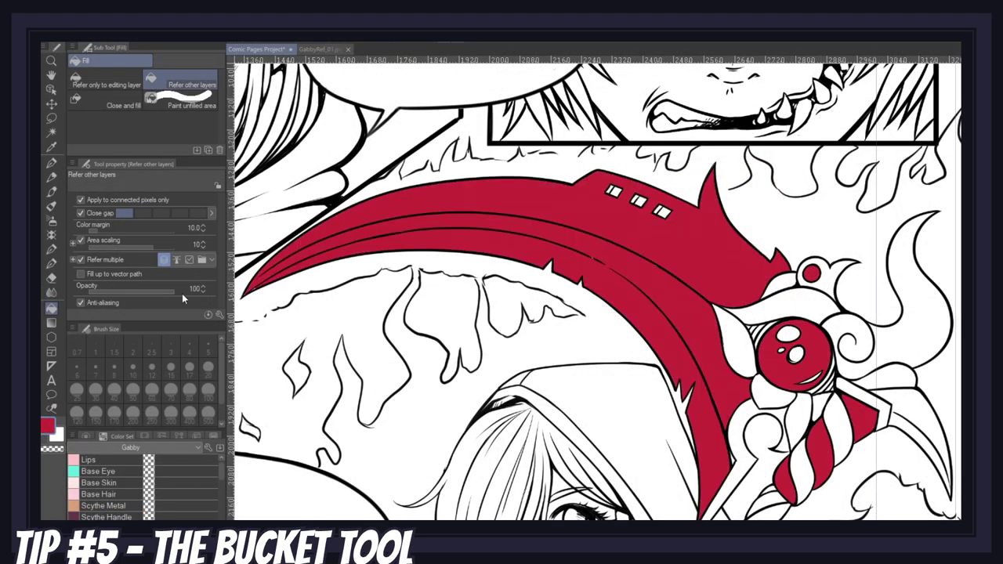
# Step: Try filling the scythe blade area with Apply to connected pixels only turned off, using a color from the Gabby set
pyautogui.click(81, 200)
pyautogui.click(105, 517)
pyautogui.click(703, 319)
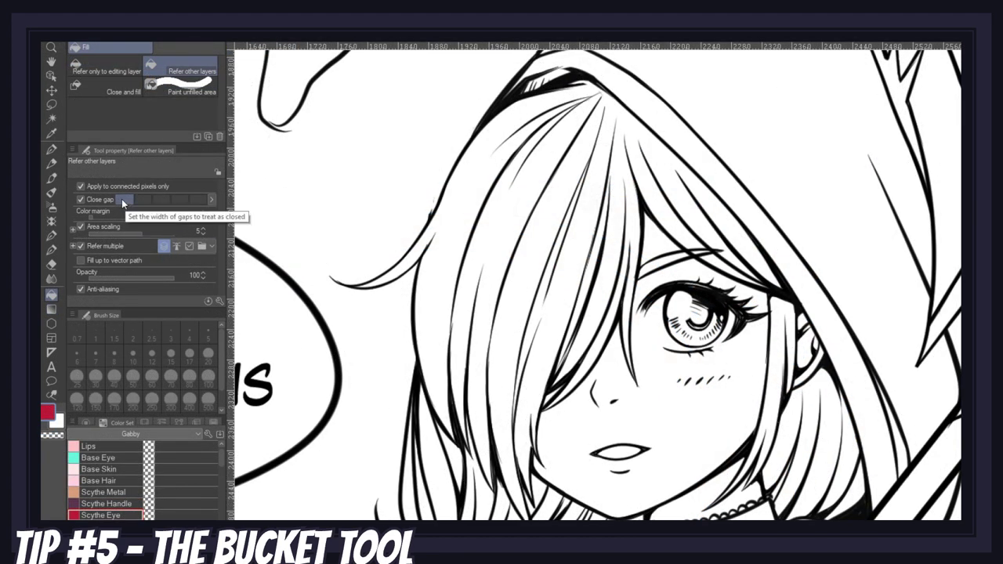
# Step: Test-fill three sections of the front hair in Scythe Eye red with Close gap at its narrowest width, undoing the fills
pyautogui.click(557, 307)
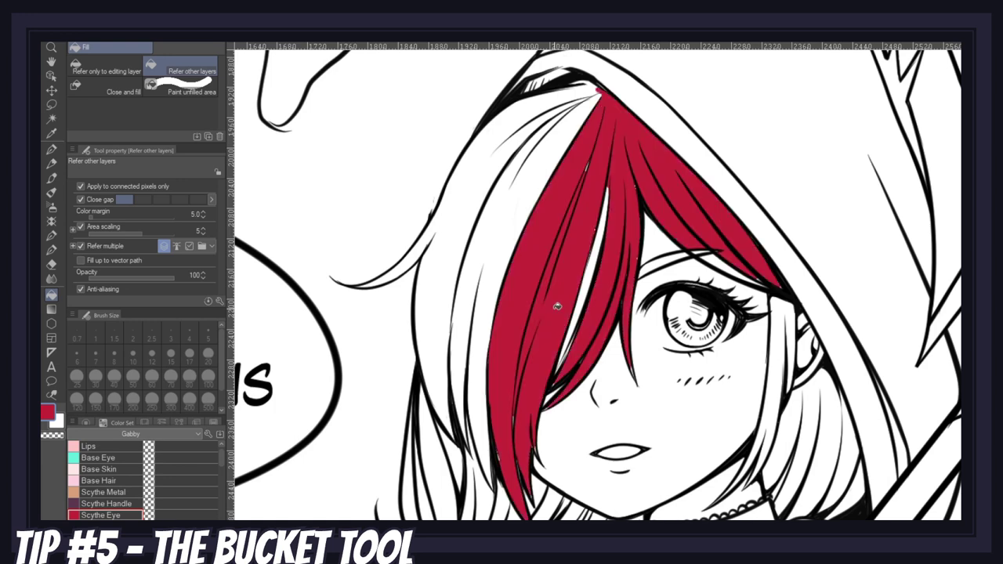
pyautogui.click(476, 275)
pyautogui.click(440, 264)
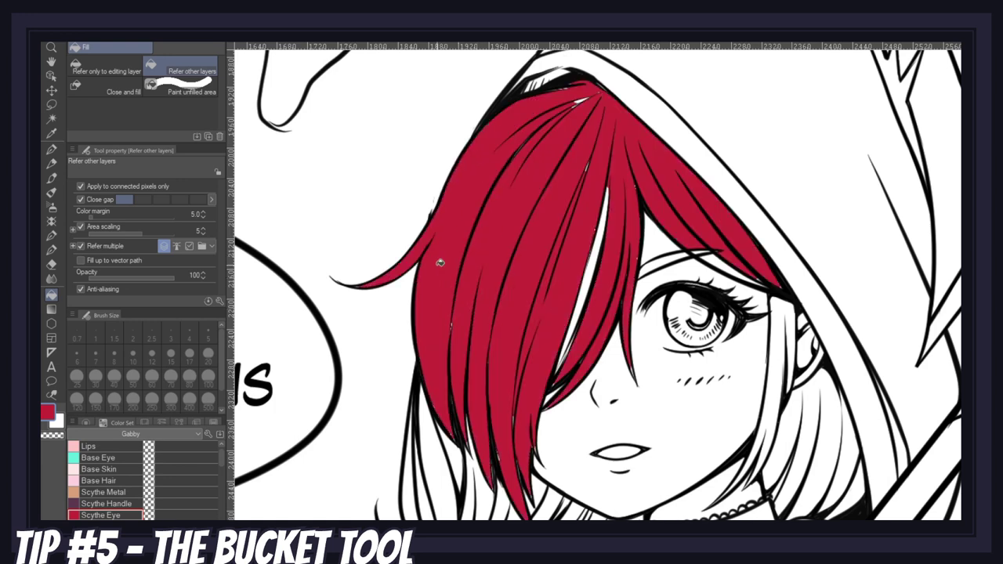
pyautogui.hotkey('ctrl', 'z')
pyautogui.hotkey('ctrl', 'z')
pyautogui.hotkey('ctrl', 'z')
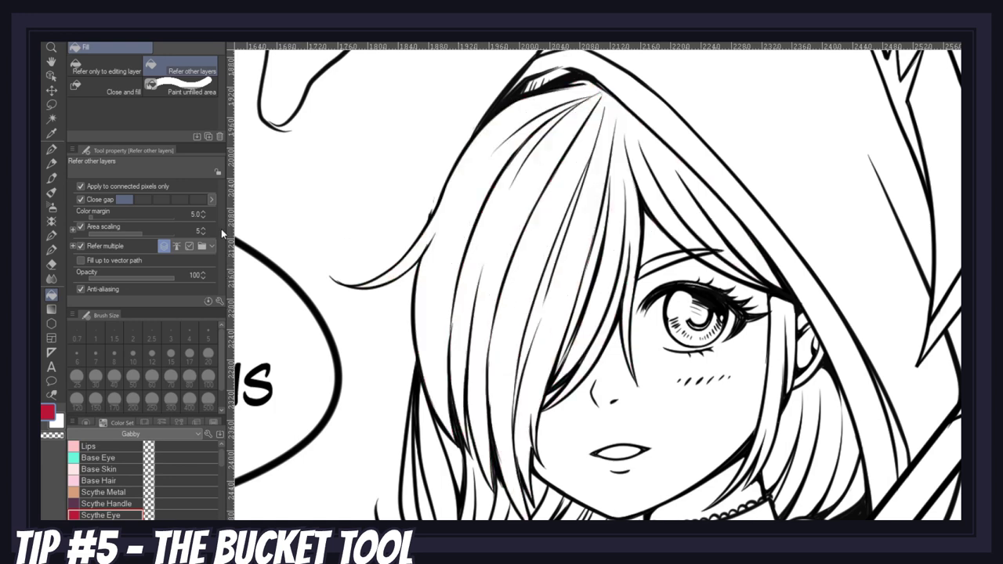
# Step: Test-fill four front hair strands in red with Close gap at its widest width, undoing all the fills
pyautogui.click(569, 306)
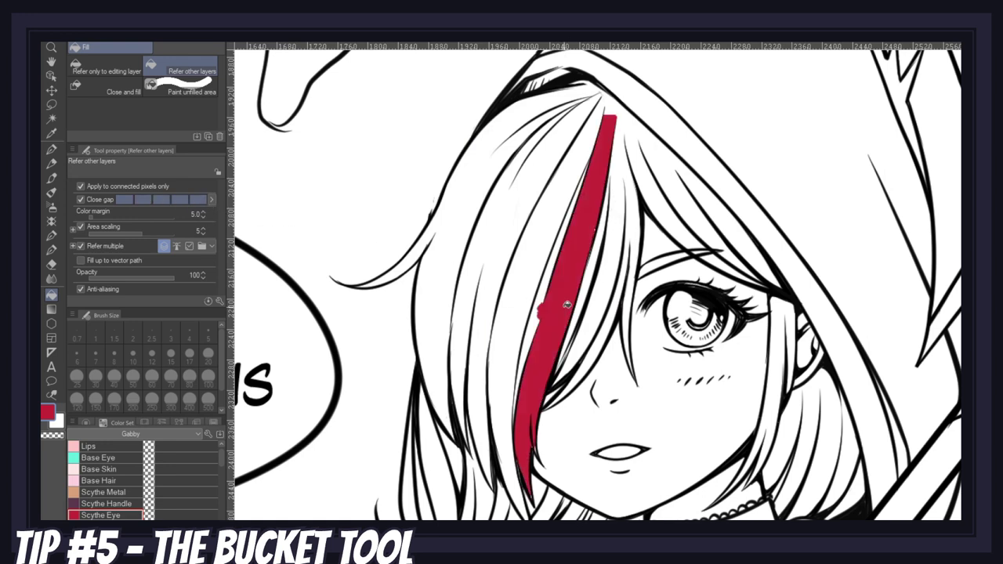
pyautogui.click(521, 300)
pyautogui.click(470, 282)
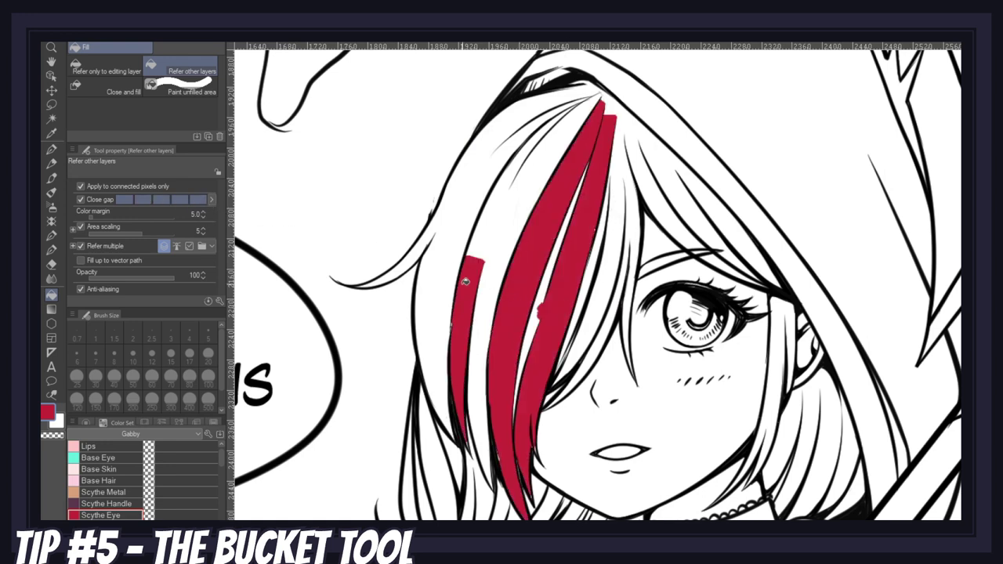
pyautogui.click(440, 272)
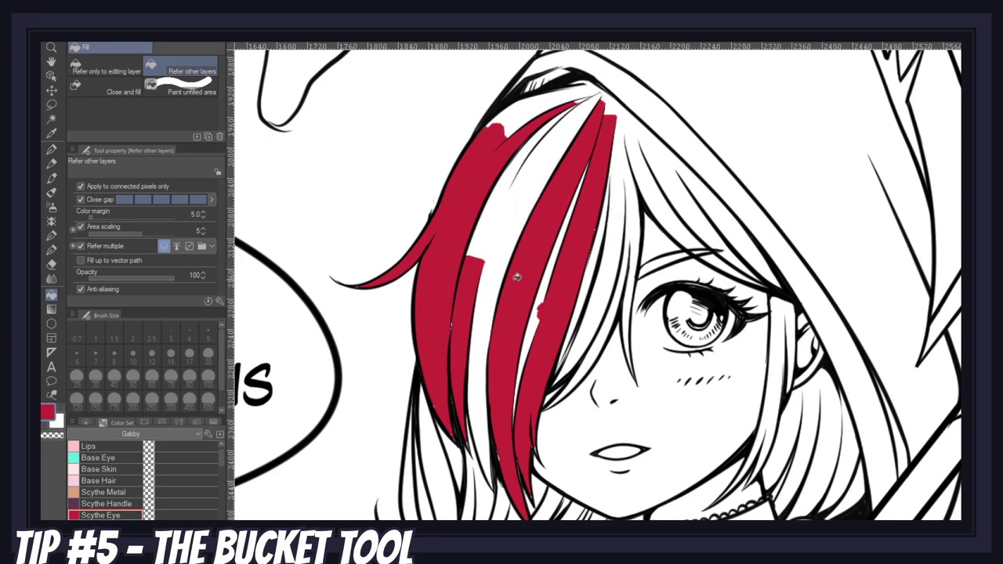
pyautogui.hotkey('ctrl', 'z')
pyautogui.hotkey('ctrl', 'z')
pyautogui.hotkey('ctrl', 'z')
pyautogui.hotkey('ctrl', 'z')
# Step: Set Close gap back to its narrowest width and test-fill the bangs twice with a color margin of 5, undoing each fill
pyautogui.click(130, 201)
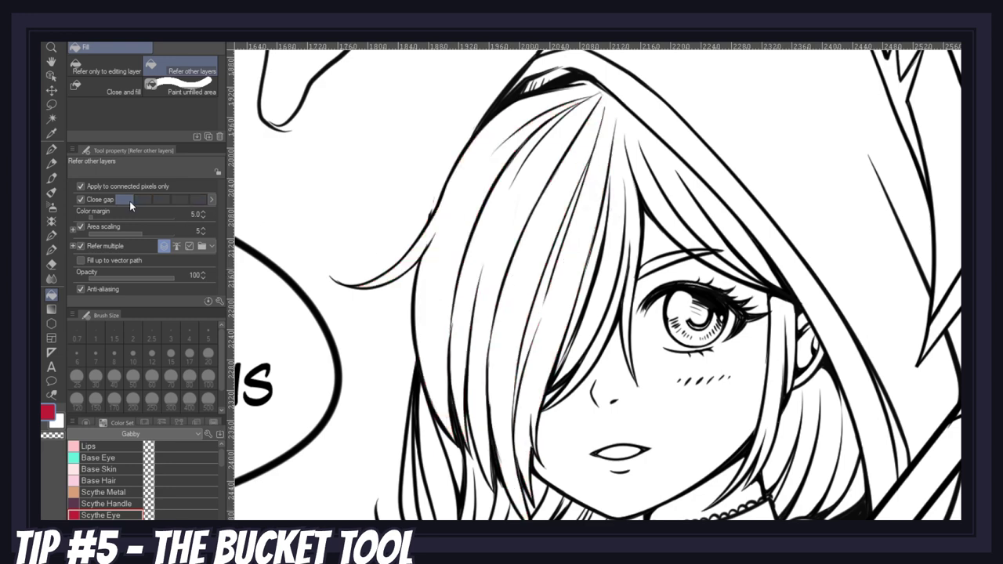
pyautogui.click(558, 308)
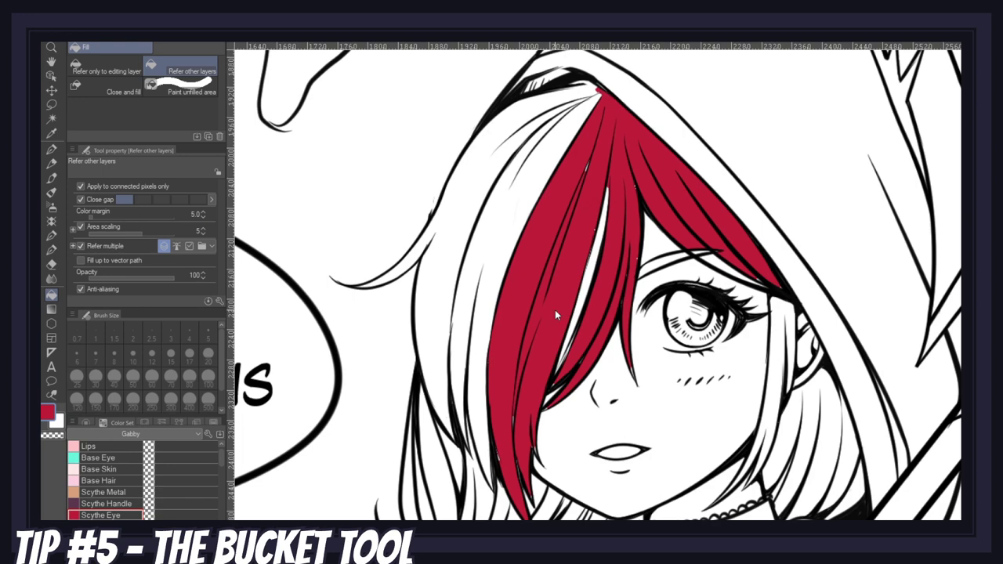
pyautogui.hotkey('ctrl', 'z')
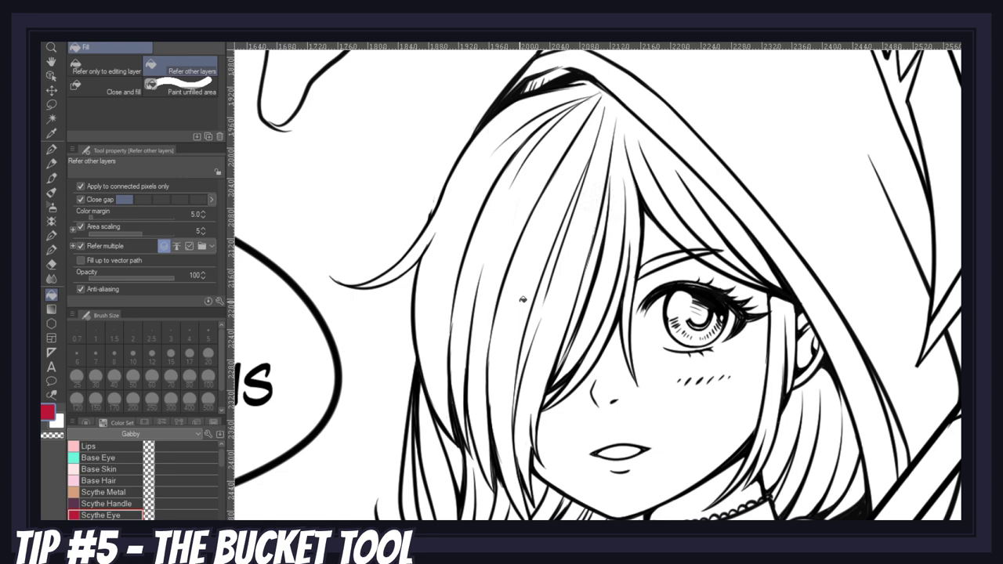
pyautogui.click(522, 299)
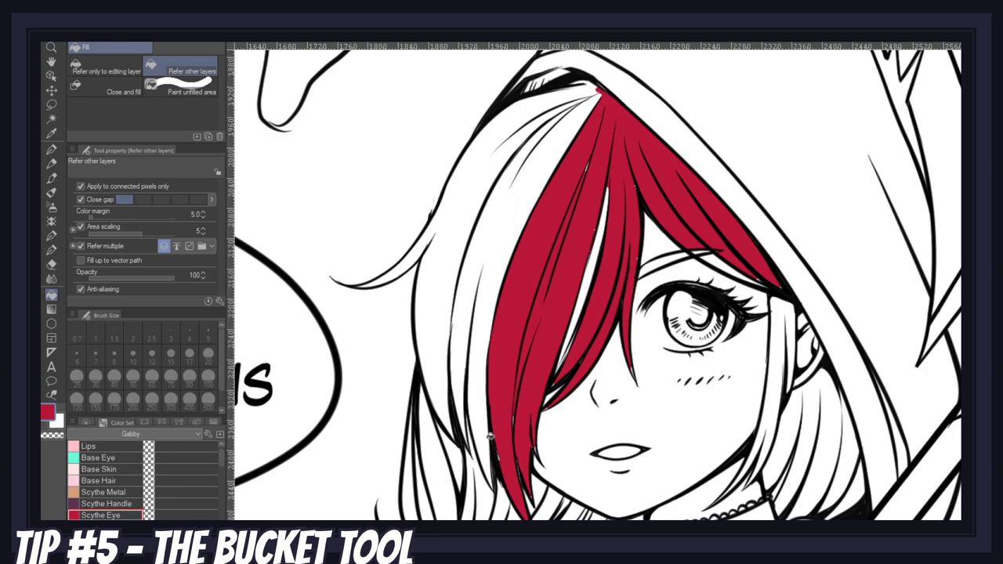
pyautogui.hotkey('ctrl', 'z')
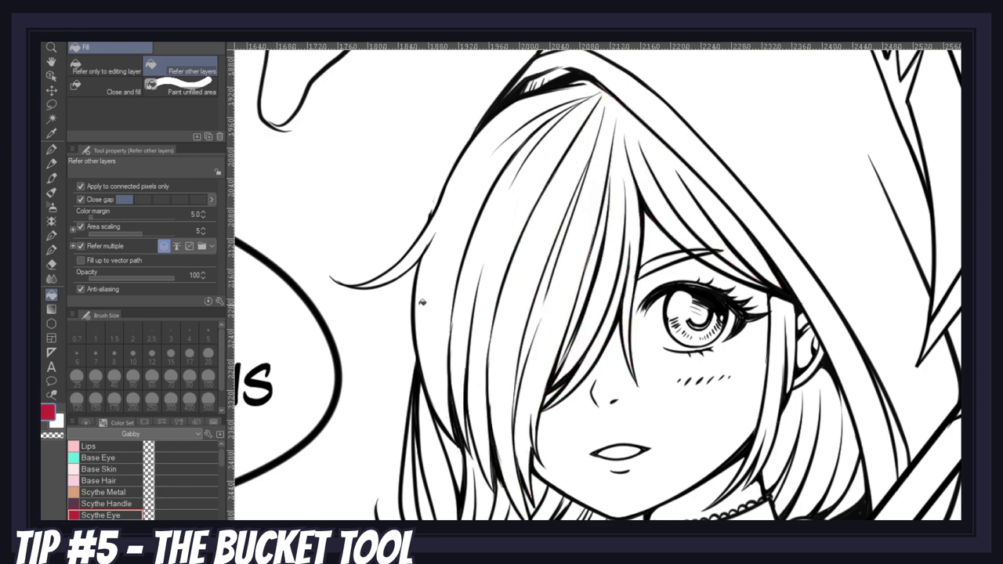
# Step: Set the fill's color margin to 80 and test it on the front hair, undoing the fill
pyautogui.click(195, 214)
pyautogui.write('80')
pyautogui.press('Return')
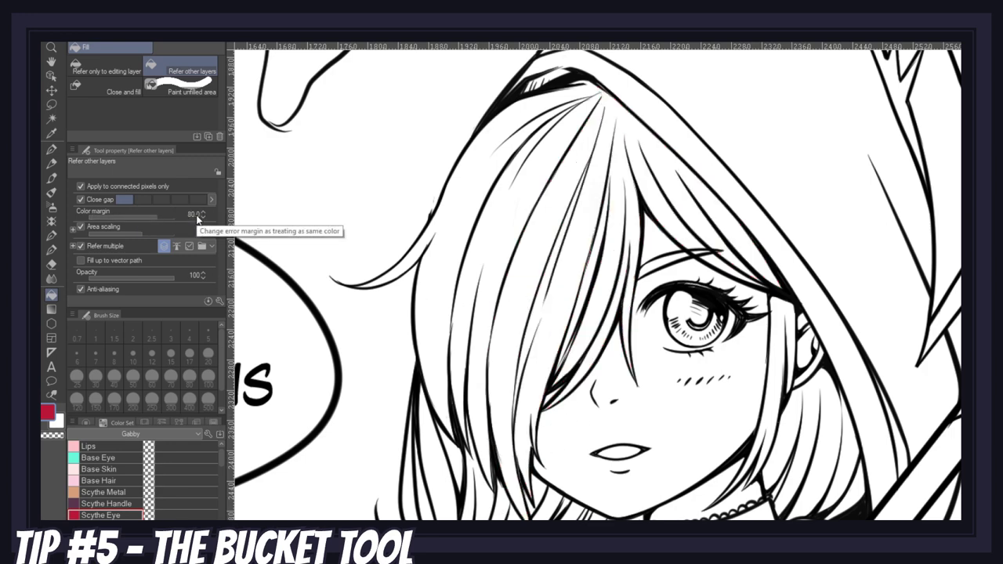
pyautogui.click(547, 322)
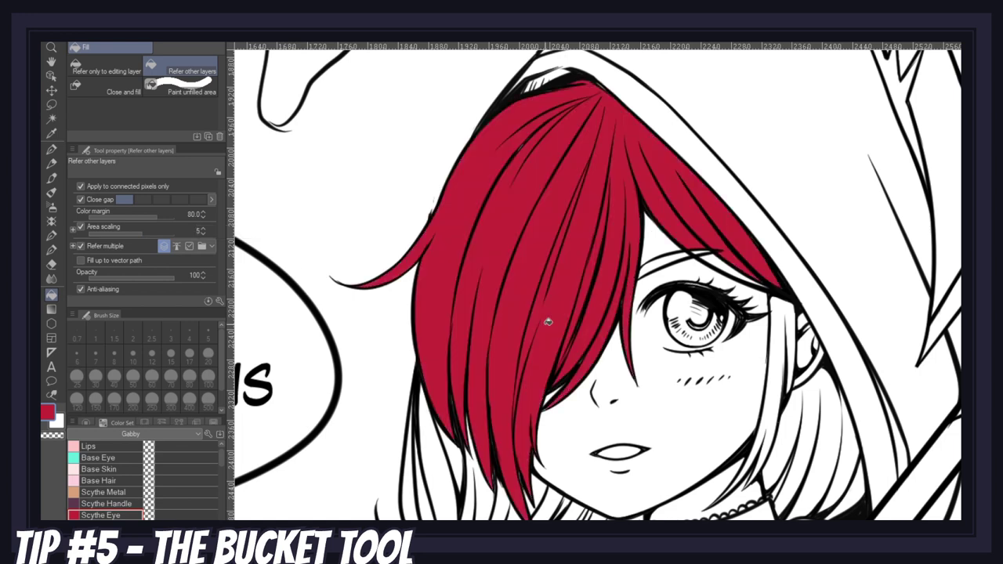
pyautogui.hotkey('ctrl', 'z')
# Step: Raise the color margin to 100, reduce it to 90, and test-fill the front hair
pyautogui.moveTo(157, 217); pyautogui.dragTo(188, 228)
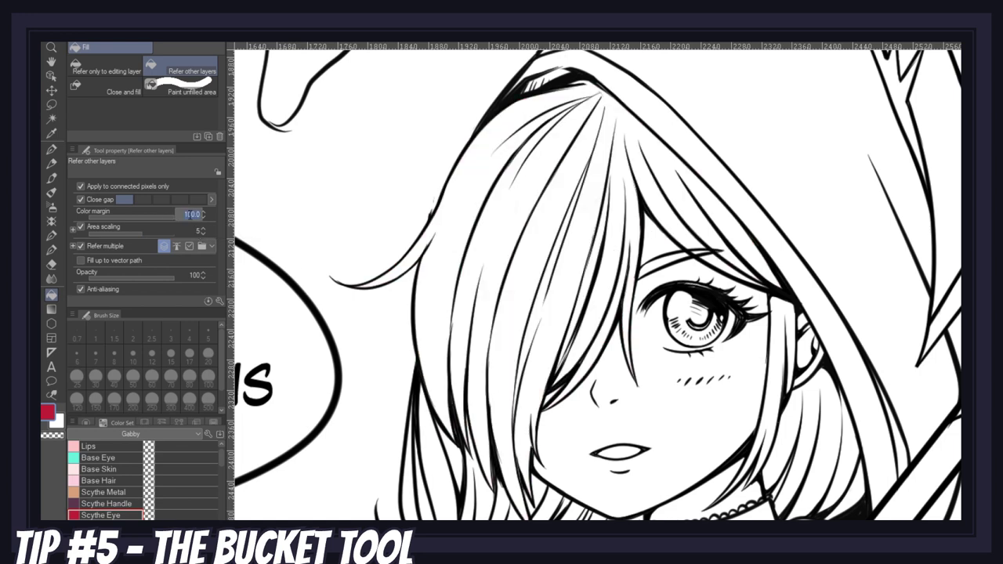
pyautogui.write('90')
pyautogui.press('Return')
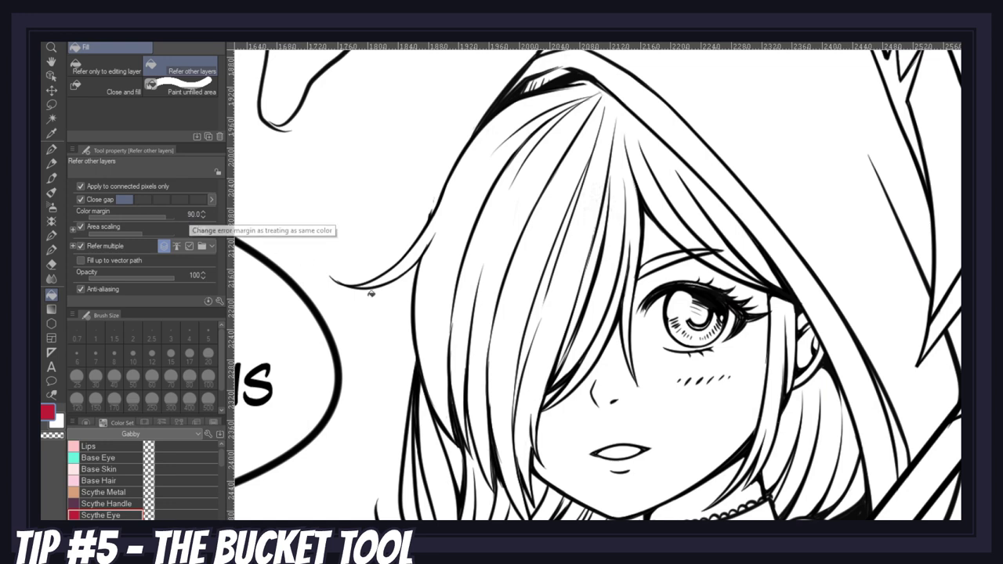
pyautogui.click(537, 358)
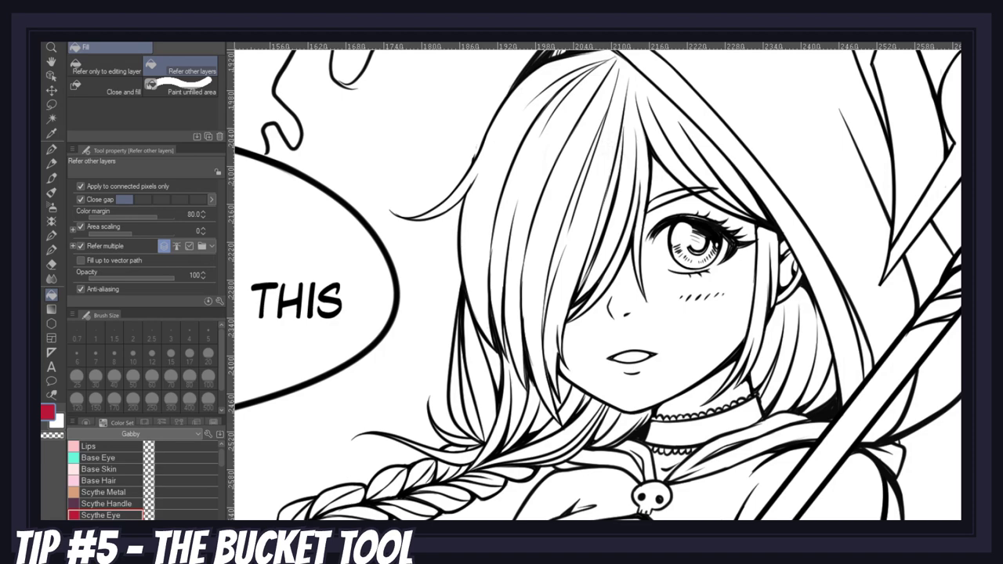
# Step: Fill the face with red using area scaling 0 and examine the fill's edge against the jawline at pixel level
pyautogui.click(703, 342)
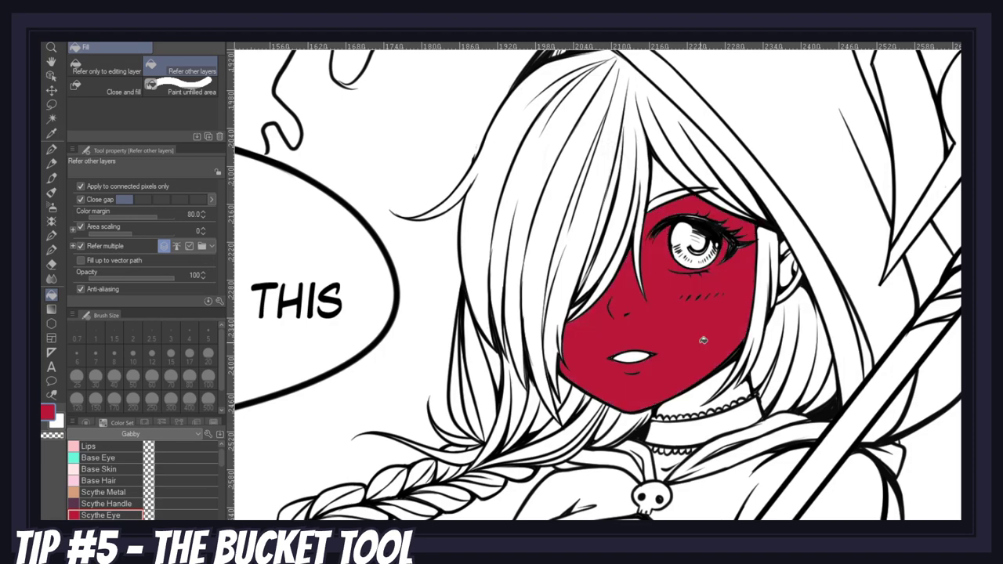
pyautogui.scroll(4, 697, 370)
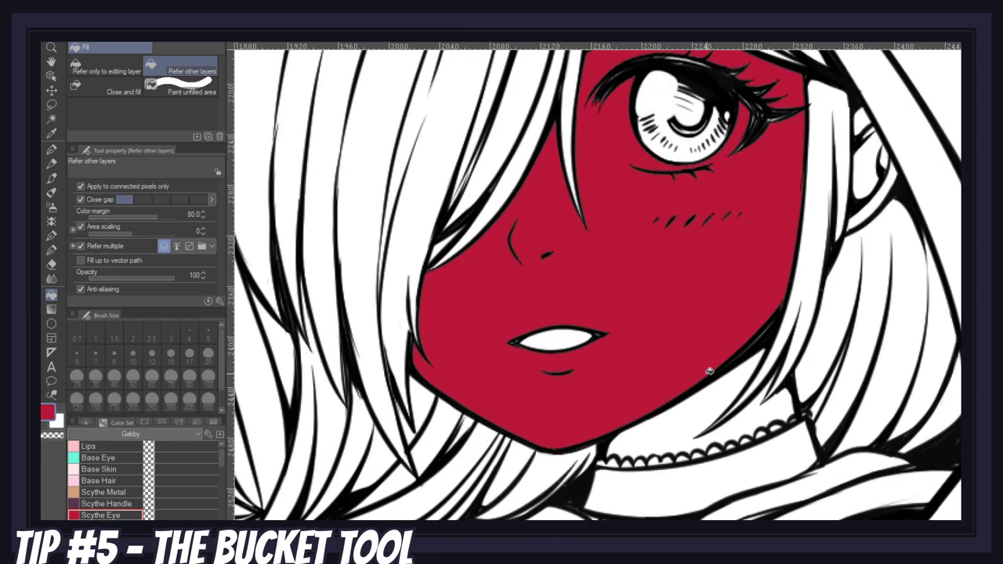
pyautogui.scroll(6, 709, 371)
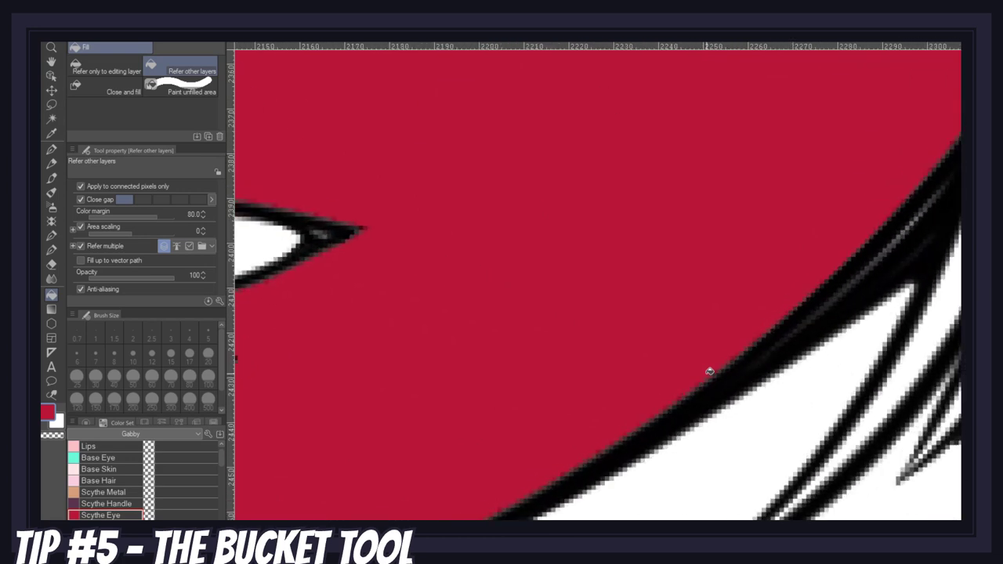
pyautogui.scroll(-2, 709, 372)
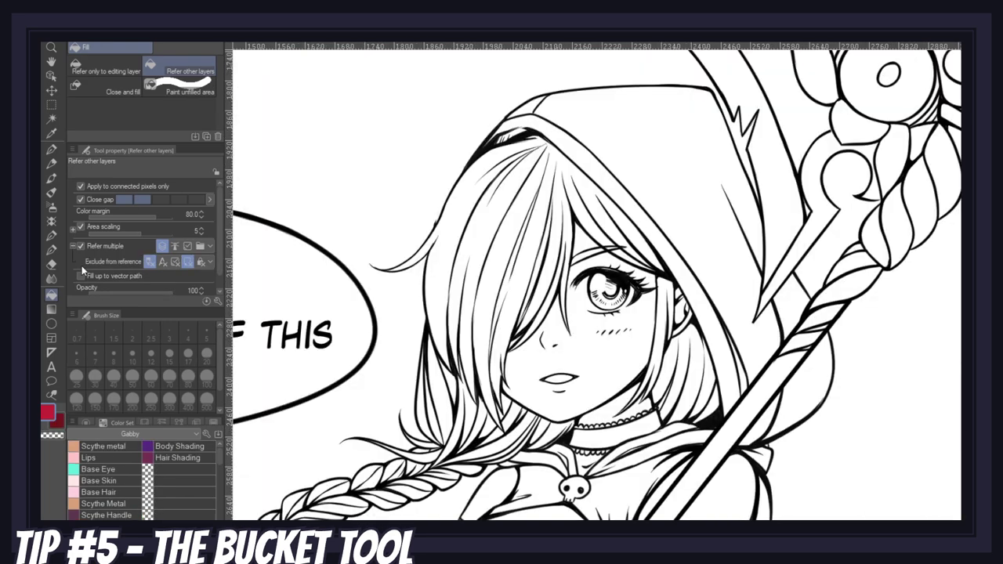
# Step: Choose the middle Scaling mode and compare area scaling 1 and 8 by filling the front hair, undoing the first fill
pyautogui.click(72, 228)
pyautogui.click(188, 246)
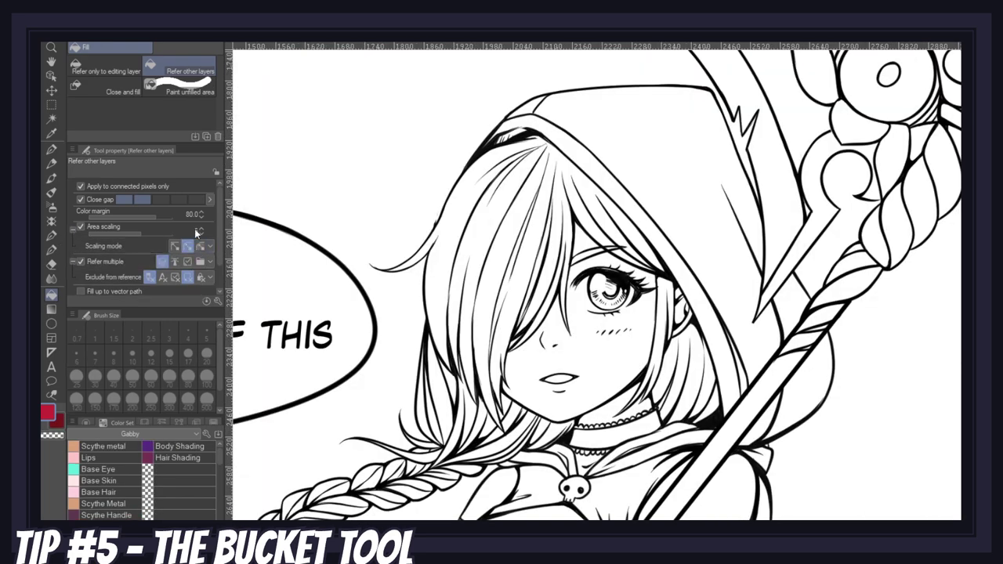
pyautogui.click(512, 311)
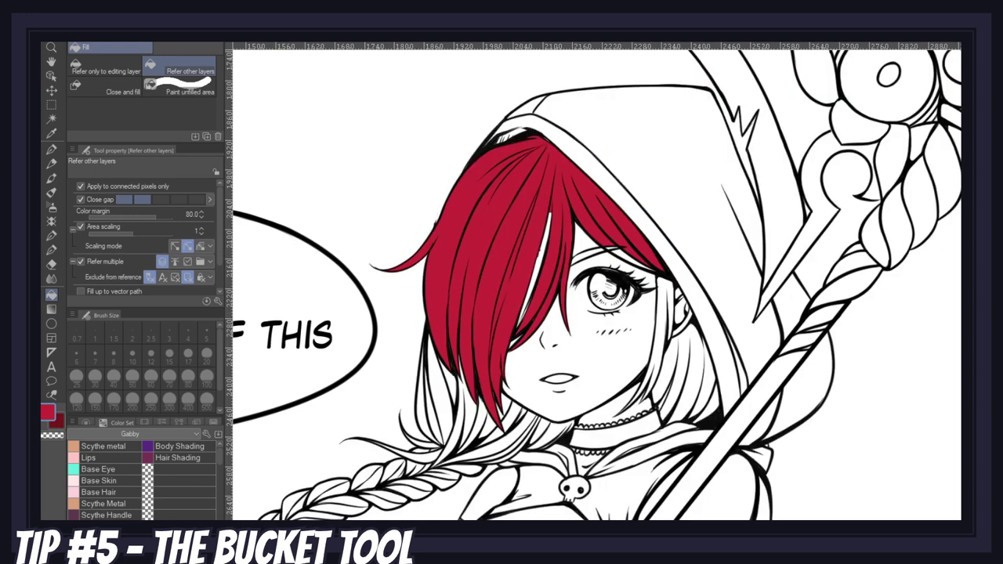
pyautogui.hotkey('ctrl', 'z')
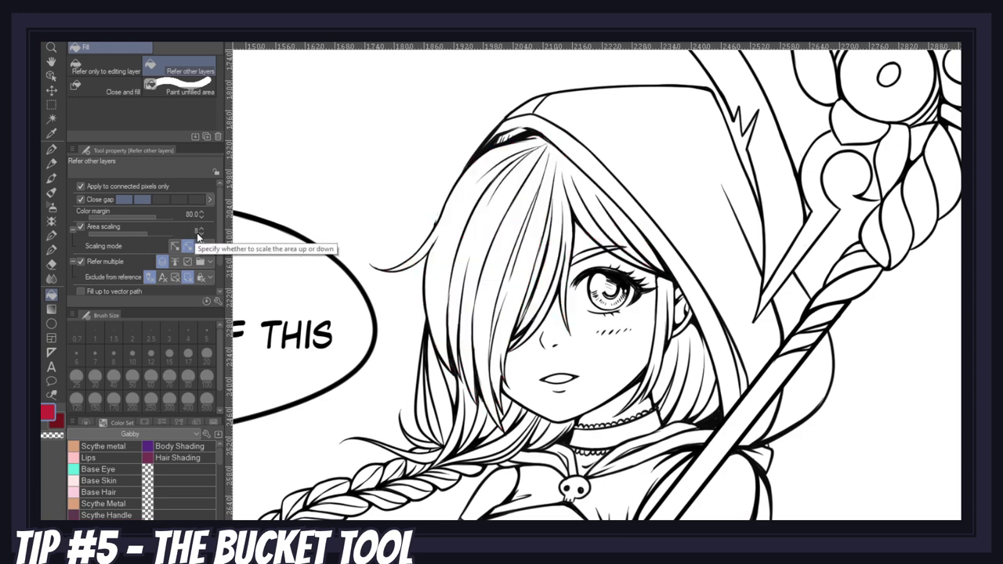
pyautogui.click(517, 297)
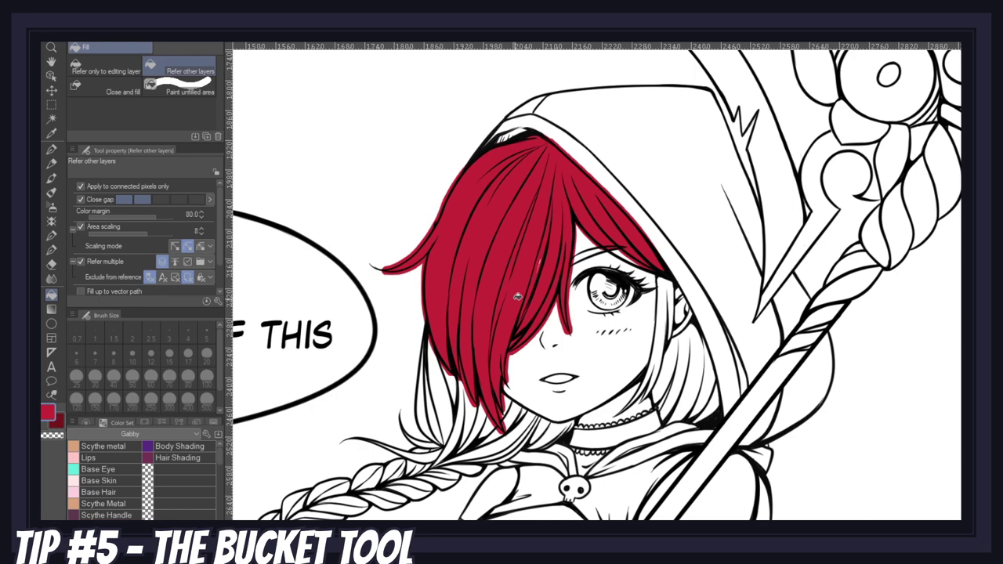
# Step: Undo the last fill, choose the third Scaling mode, and test-fill the front hair at area scaling 8, undoing that fill too
pyautogui.hotkey('ctrl', 'z')
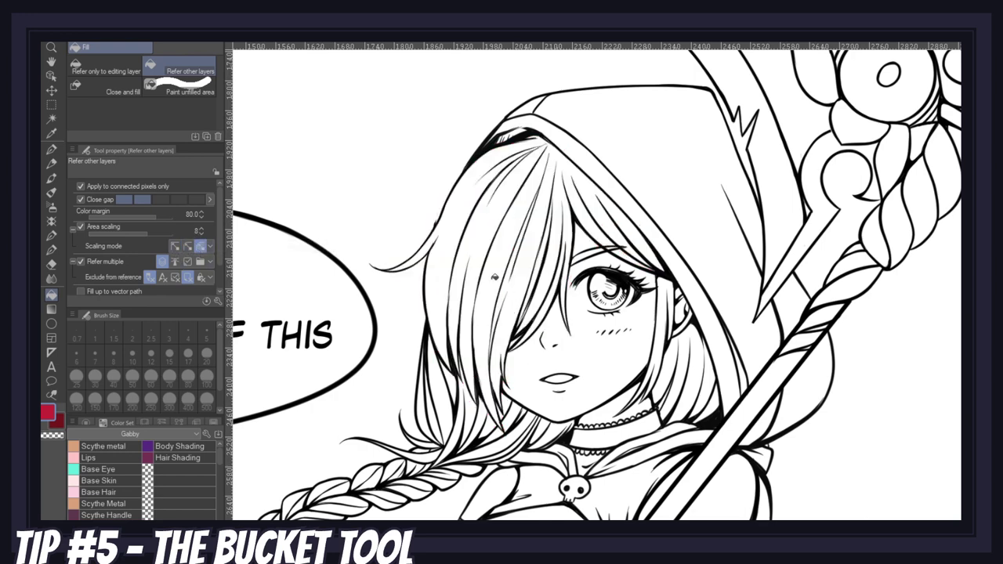
pyautogui.click(516, 284)
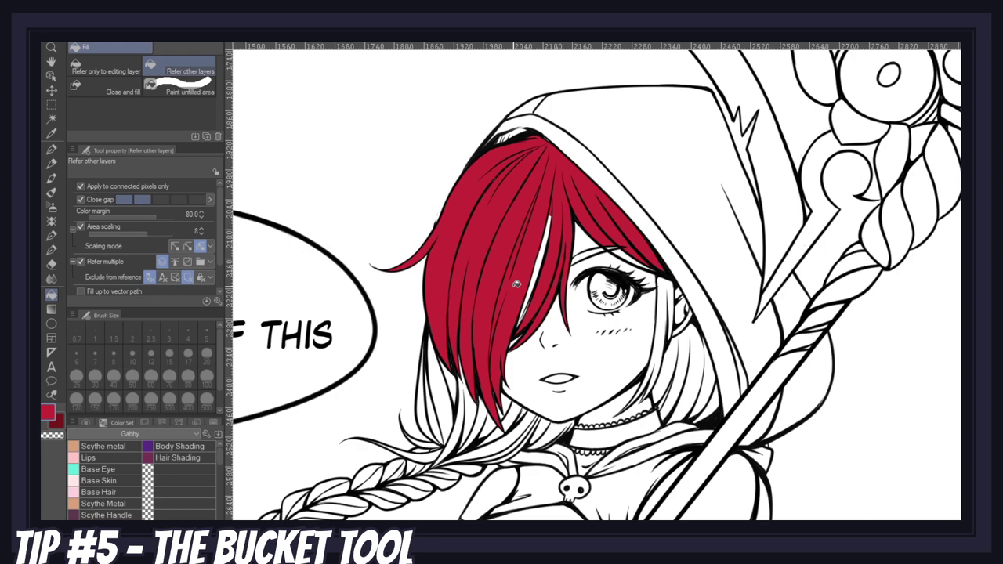
pyautogui.hotkey('ctrl', 'z')
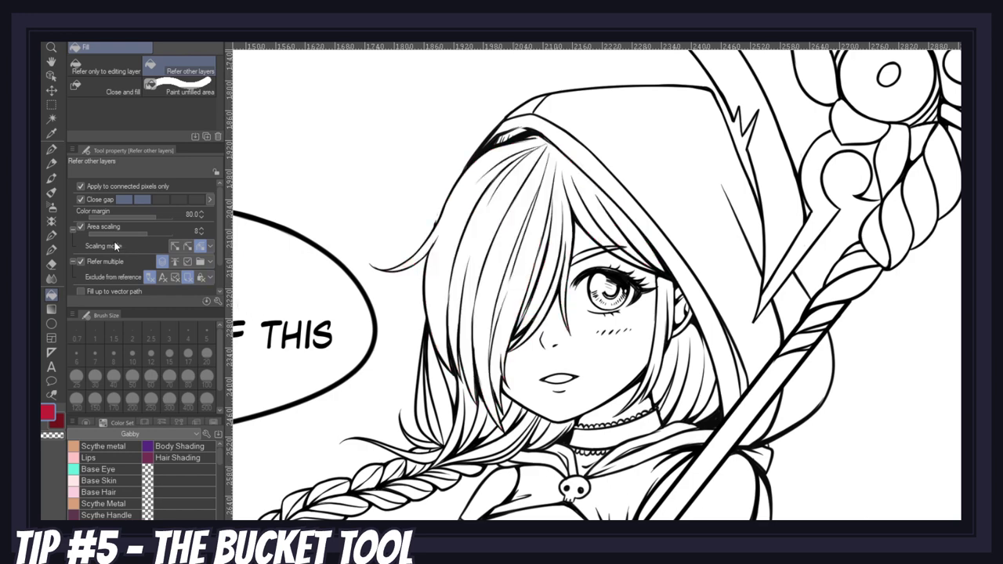
pyautogui.scroll(-2, 118, 246)
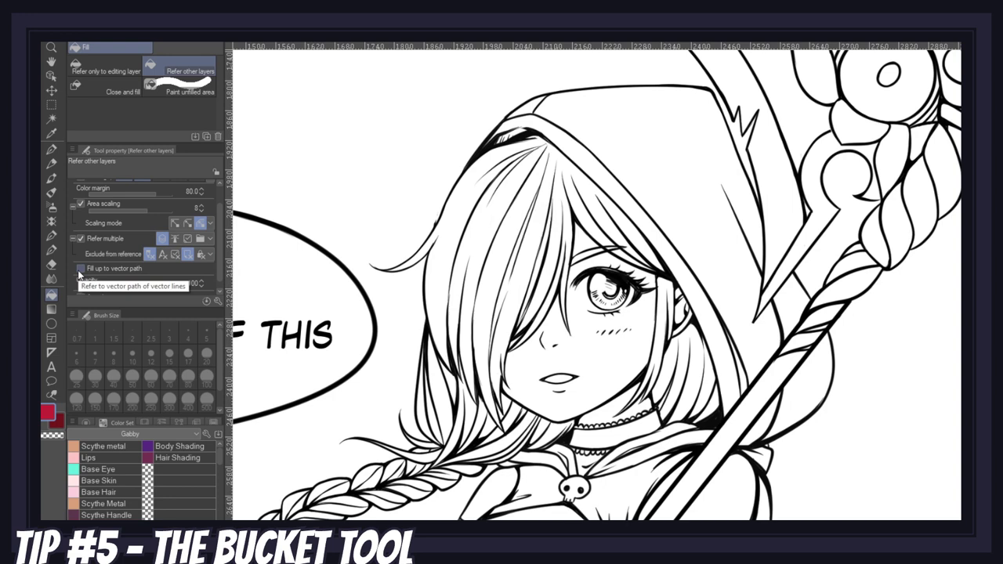
pyautogui.scroll(-1, 77, 270)
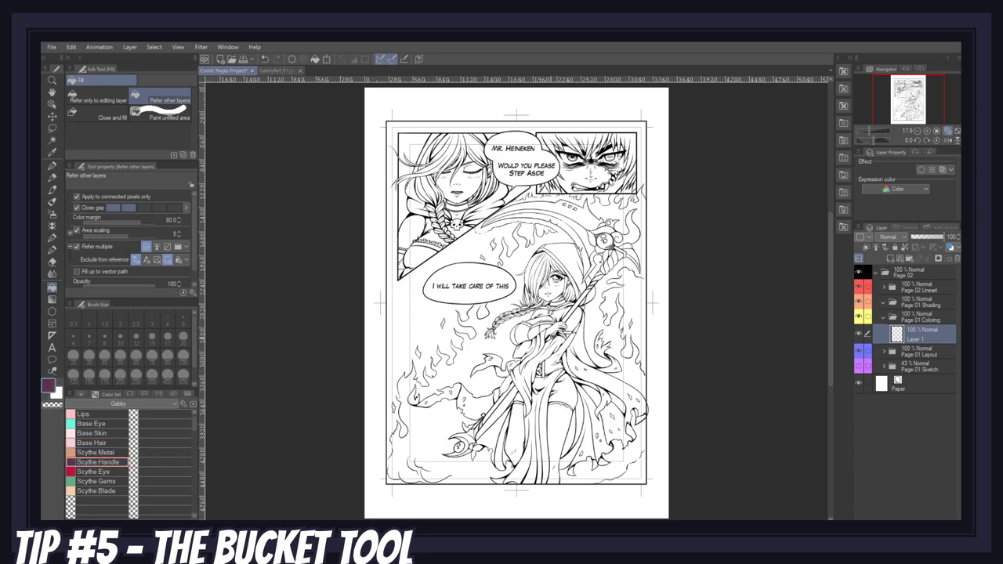
# Step: Fill the hooded character's front hair, side locks and braid with the Scythe Handle color
pyautogui.scroll(5, 542, 283)
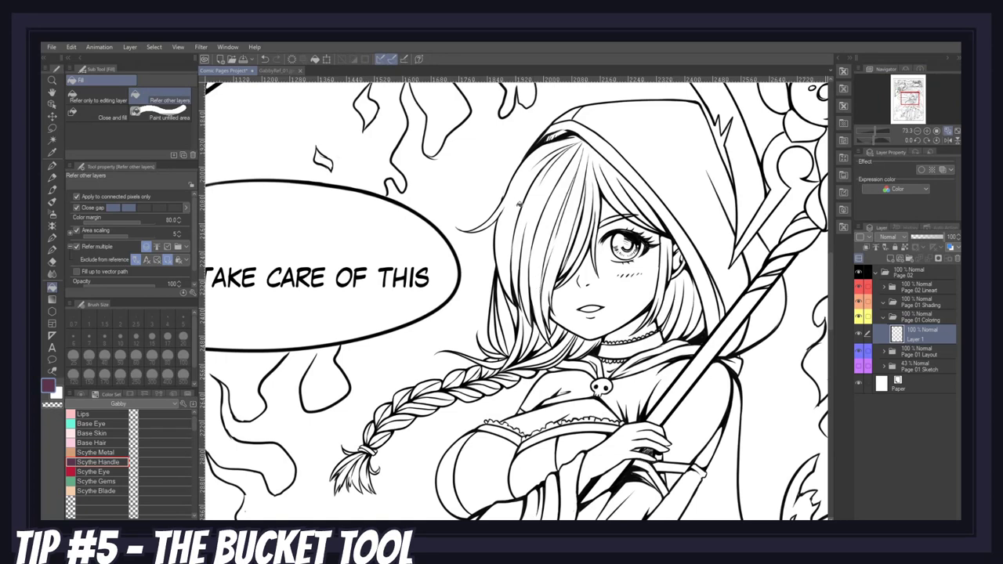
pyautogui.click(536, 204)
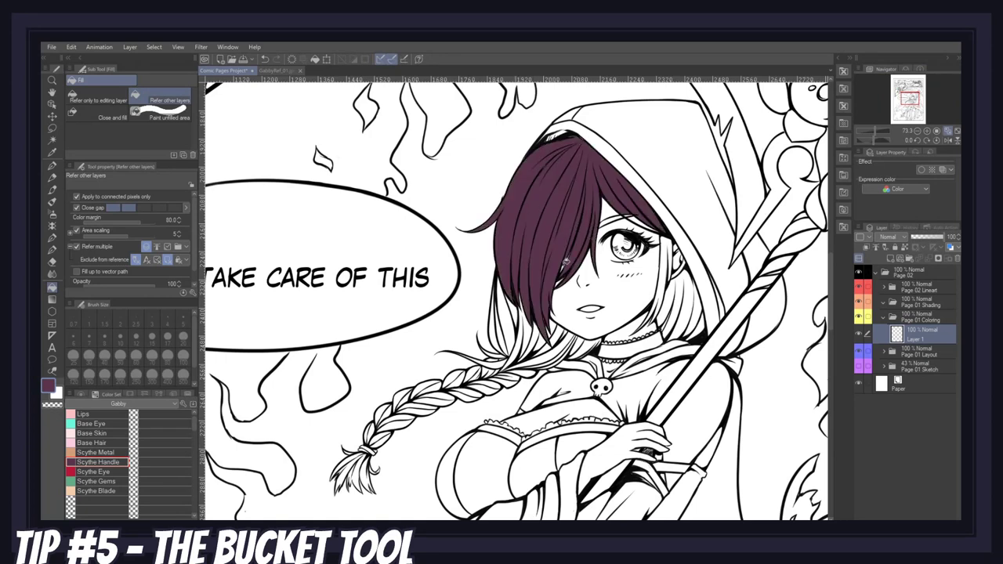
pyautogui.click(652, 239)
pyautogui.click(696, 316)
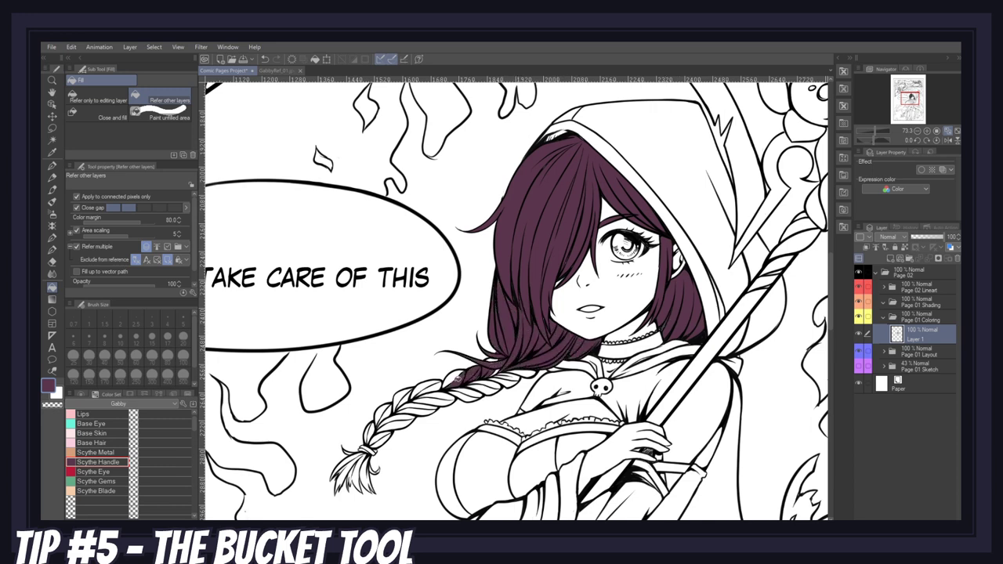
pyautogui.click(381, 415)
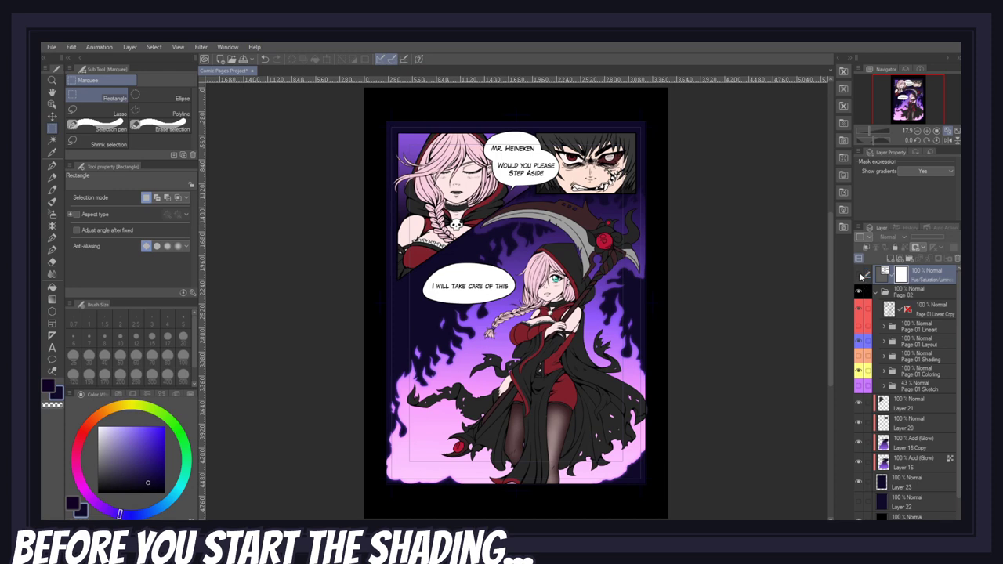
# Step: Toggle the Hue/Saturation/Luminosity correction layer on and off to check the page's values in grayscale
pyautogui.click(859, 274)
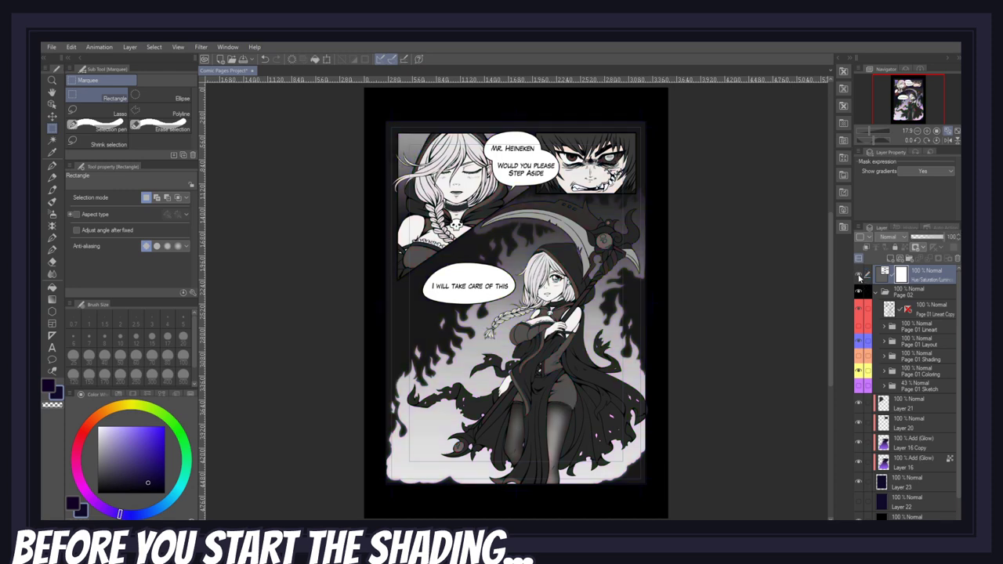
pyautogui.click(859, 275)
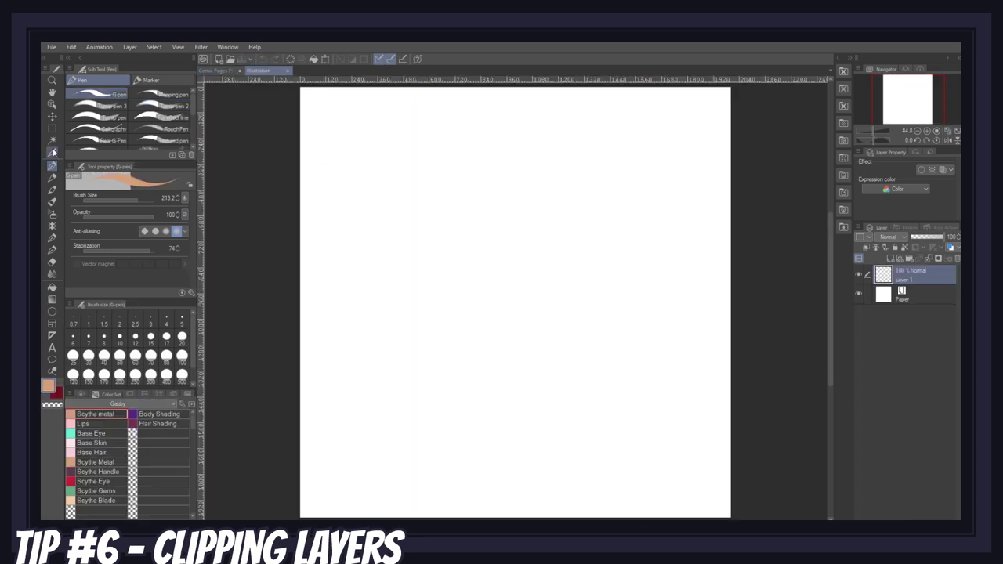
# Step: Draw a large circular selection on the blank canvas, fill it with the Scythe metal color, deselect, and move the circle nearer the canvas center
pyautogui.click(51, 128)
pyautogui.click(180, 98)
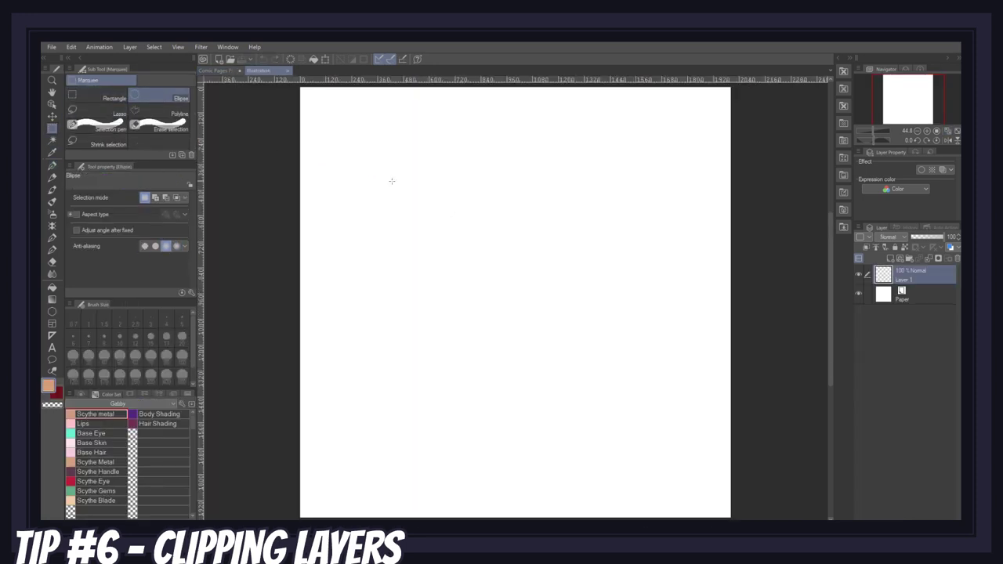
pyautogui.moveTo(376, 178); pyautogui.dragTo(635, 443)
pyautogui.hotkey('alt', 'BackSpace')
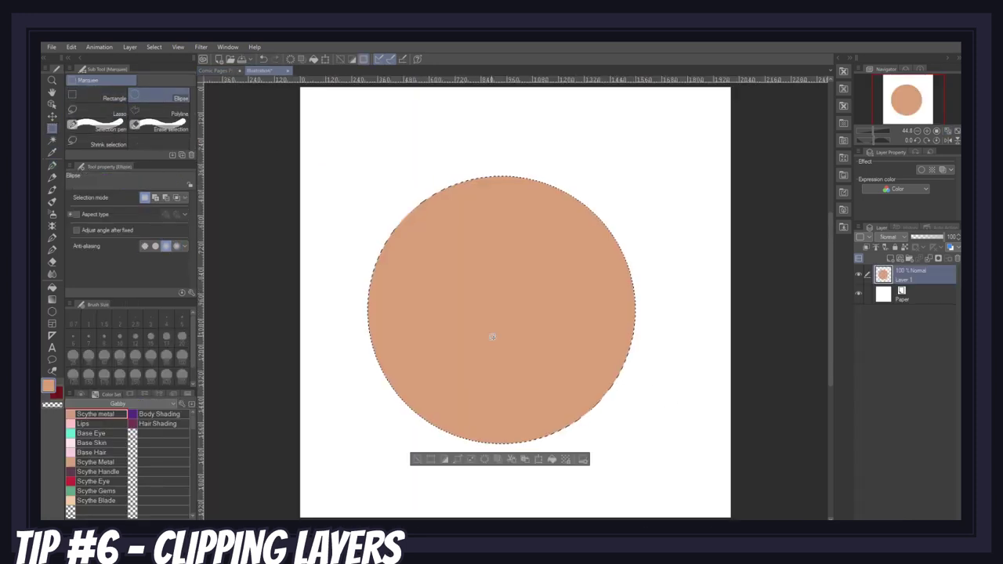
pyautogui.hotkey('ctrl', 'd')
pyautogui.press('k')
pyautogui.moveTo(538, 338); pyautogui.dragTo(549, 329)
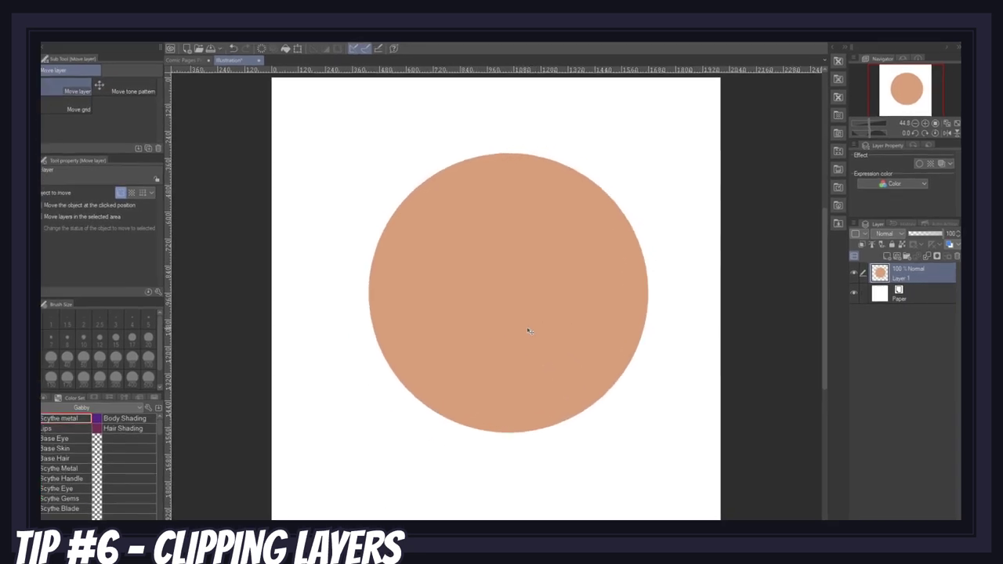
# Step: Add a layer clipped to the circle and paint a pale pink crescent across the circle's lower part
pyautogui.click(879, 252)
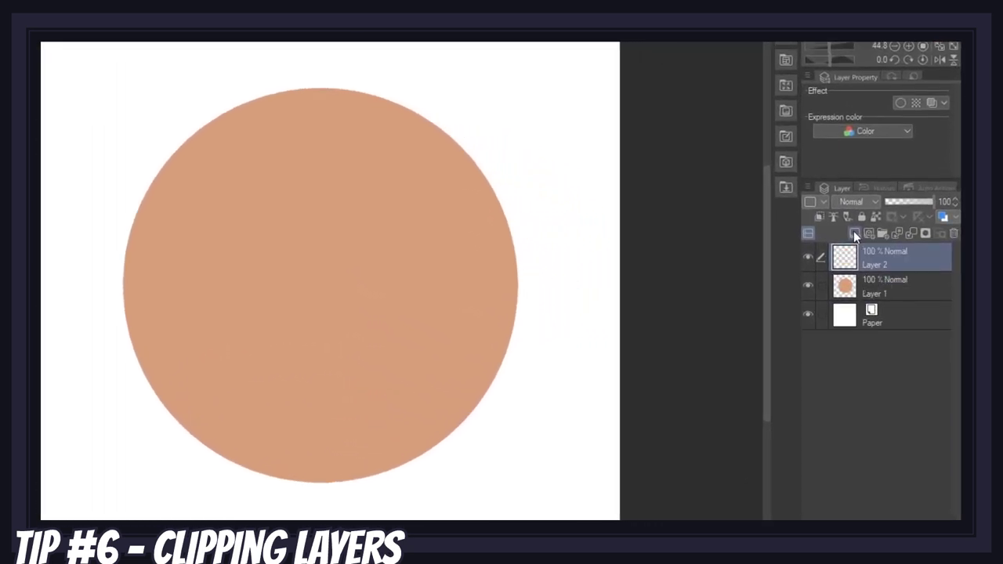
pyautogui.click(813, 215)
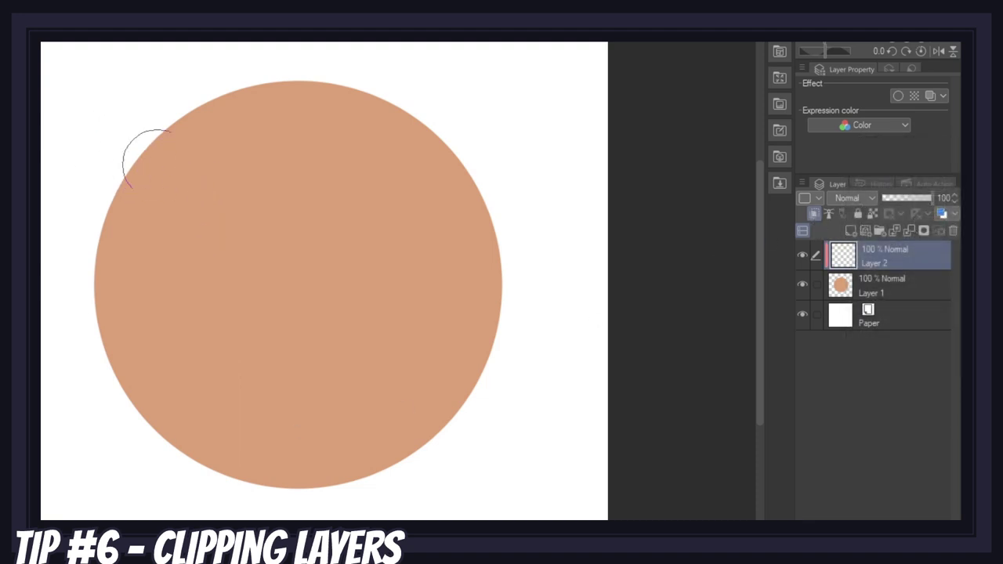
pyautogui.moveTo(137, 157); pyautogui.dragTo(482, 380)
pyautogui.moveTo(498, 337)
pyautogui.mouseDown()
pyautogui.moveTo(258, 149)
pyautogui.moveTo(492, 247)
pyautogui.mouseUp()
pyautogui.moveTo(196, 306)
pyautogui.mouseDown()
pyautogui.moveTo(190, 297)
pyautogui.moveTo(239, 384)
pyautogui.moveTo(510, 53)
pyautogui.mouseUp()
pyautogui.press('Delete')
pyautogui.moveTo(559, 224)
pyautogui.mouseDown()
pyautogui.moveTo(527, 338)
pyautogui.moveTo(76, 341)
pyautogui.moveTo(92, 53)
pyautogui.moveTo(232, 459)
pyautogui.moveTo(579, 337)
pyautogui.mouseUp()
# Step: Add two more clipped layers, painting a curved vertical purple band on one and a diagonal red band on the other
pyautogui.click(851, 230)
pyautogui.click(814, 213)
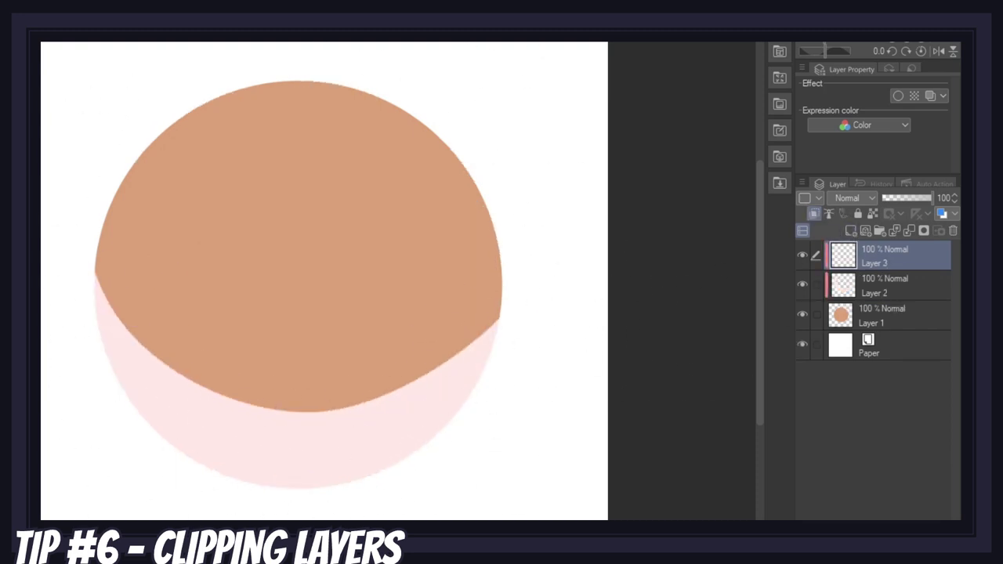
pyautogui.moveTo(337, 517)
pyautogui.mouseDown()
pyautogui.moveTo(356, 32)
pyautogui.moveTo(426, 558)
pyautogui.mouseUp()
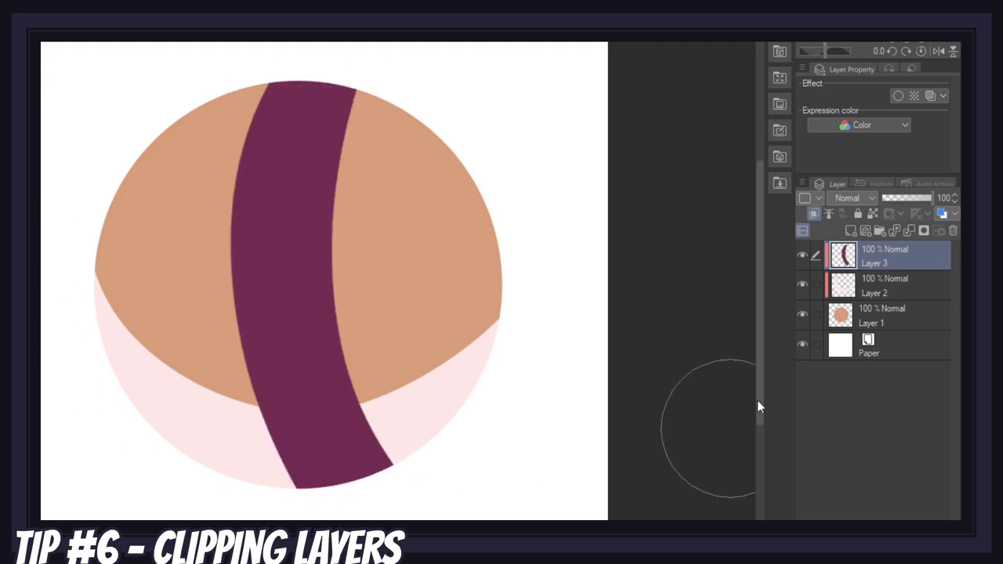
pyautogui.hotkey('ctrl', 'shift', 'n')
pyautogui.moveTo(94, 392)
pyautogui.mouseDown()
pyautogui.moveTo(441, 179)
pyautogui.moveTo(125, 510)
pyautogui.mouseUp()
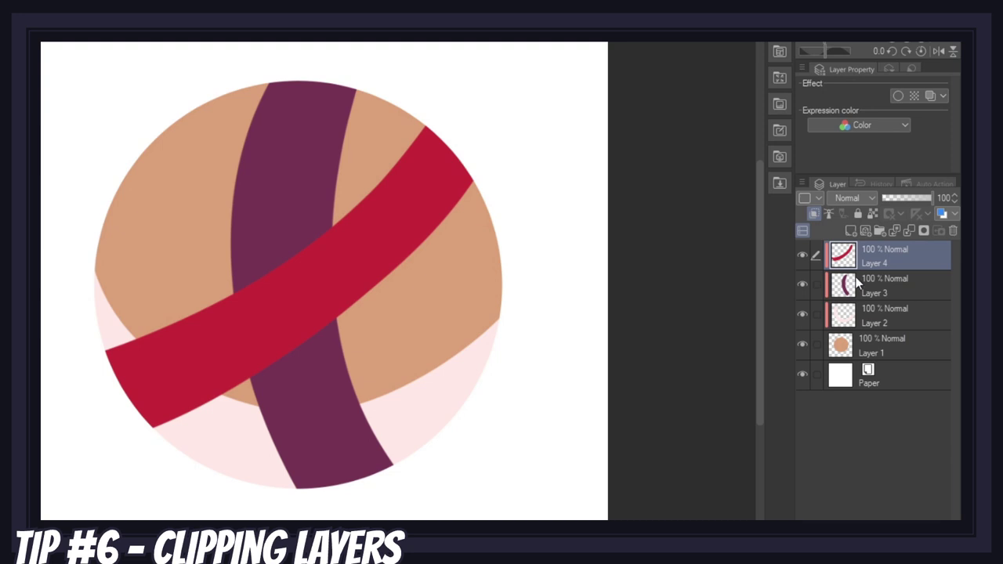
# Step: Create a folder, move the red, purple and pink layers into it, and collapse it
pyautogui.click(880, 231)
pyautogui.click(883, 278)
pyautogui.keyDown('ctrl'); pyautogui.click(876, 312); pyautogui.keyUp('ctrl')
pyautogui.keyDown('ctrl'); pyautogui.click(881, 337); pyautogui.keyUp('ctrl')
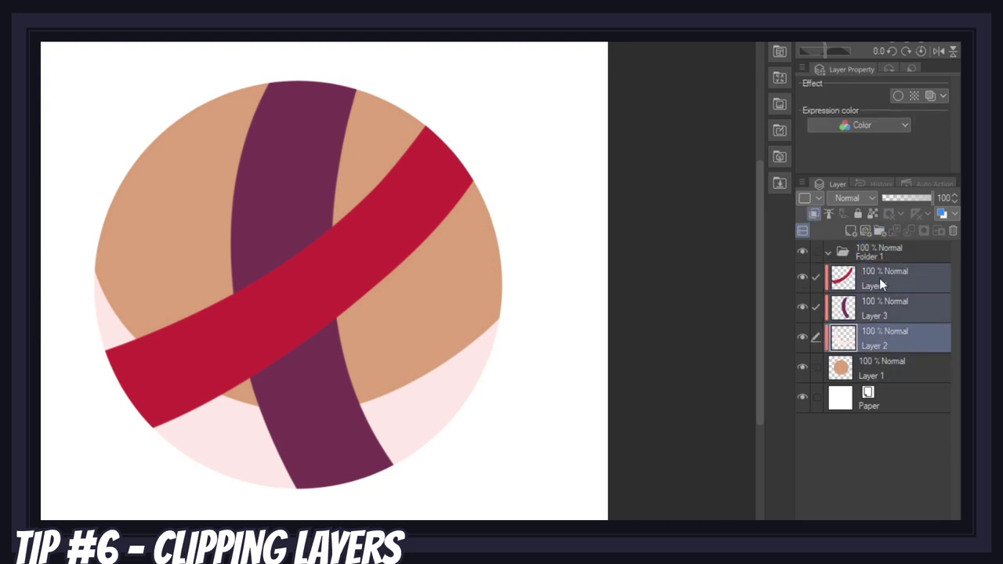
pyautogui.moveTo(879, 278); pyautogui.dragTo(843, 259)
pyautogui.click(828, 252)
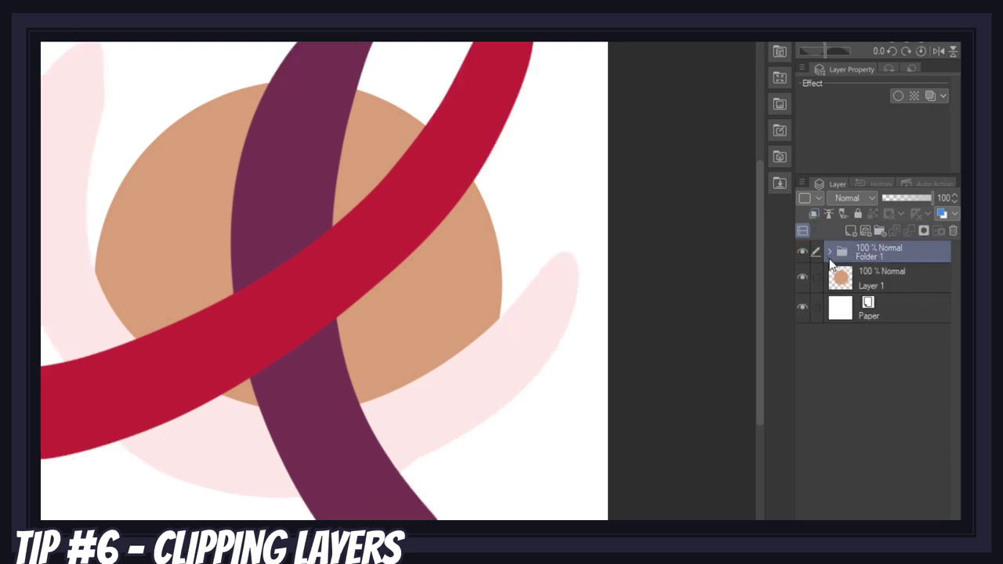
# Step: Clip the whole folder to the circle layer below, switching the clipping off and on again to compare
pyautogui.click(813, 213)
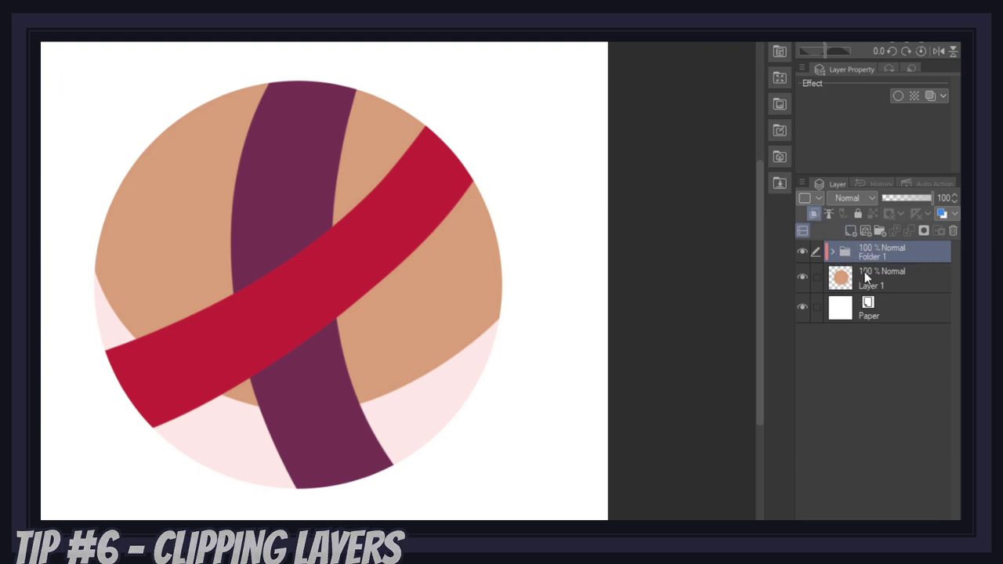
pyautogui.click(815, 214)
pyautogui.click(814, 214)
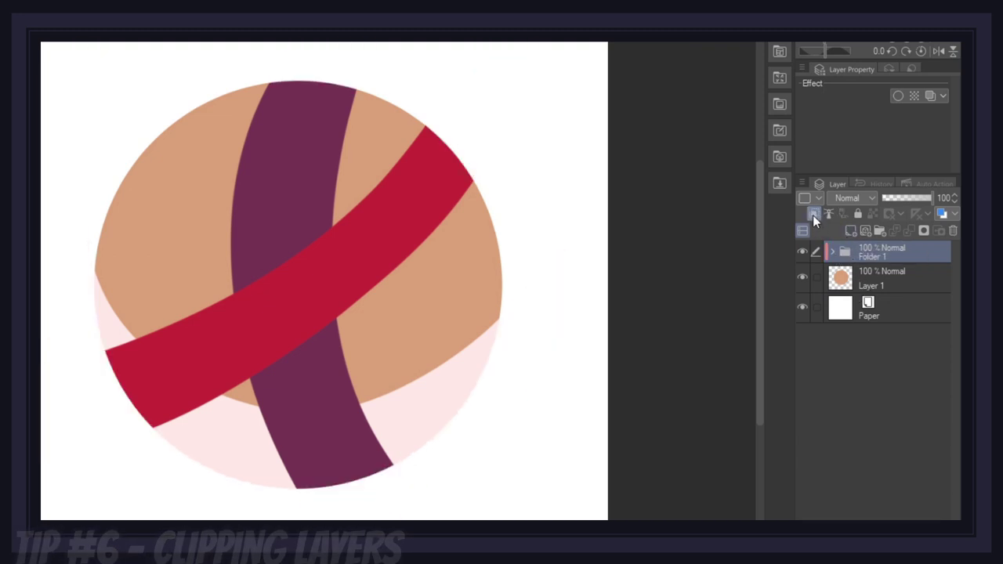
# Step: Delete the clipped folder with its layers and add a new empty layer above the circle
pyautogui.rightClick(859, 250)
pyautogui.click(844, 379)
pyautogui.click(851, 230)
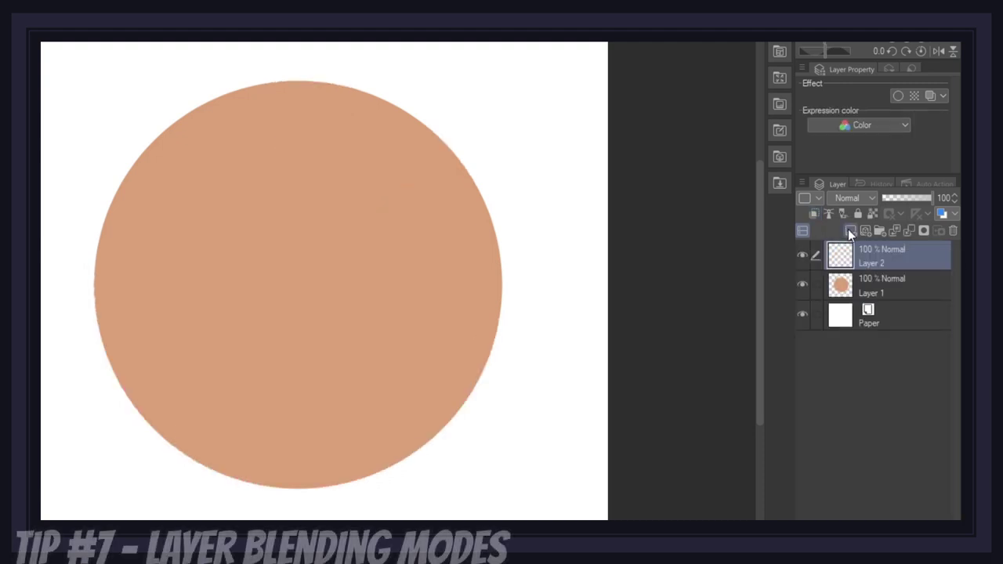
# Step: Set the new layer to Multiply, clip it to the circle, and paint a hard-edged crescent shadow along the lower and right edges
pyautogui.click(853, 198)
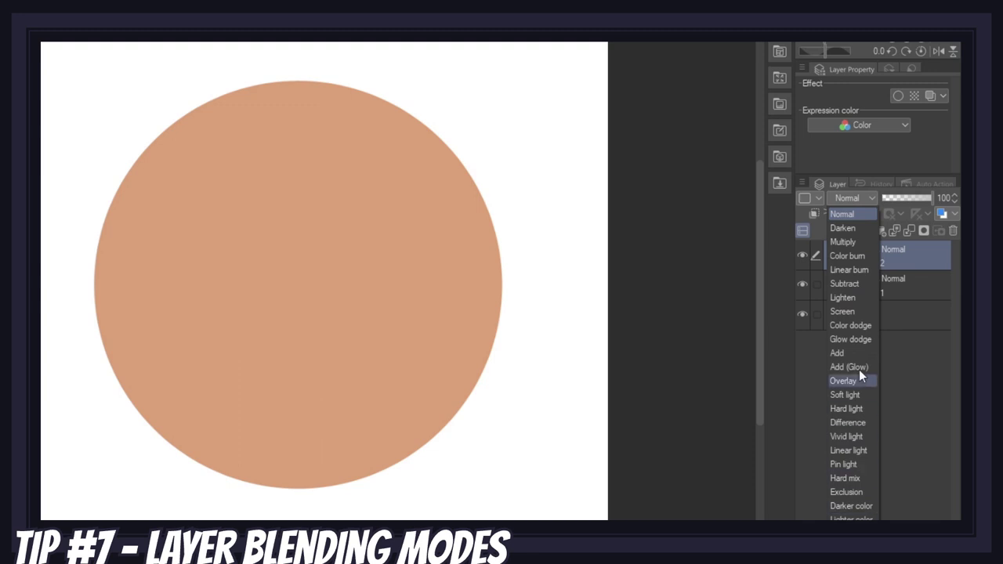
pyautogui.click(851, 242)
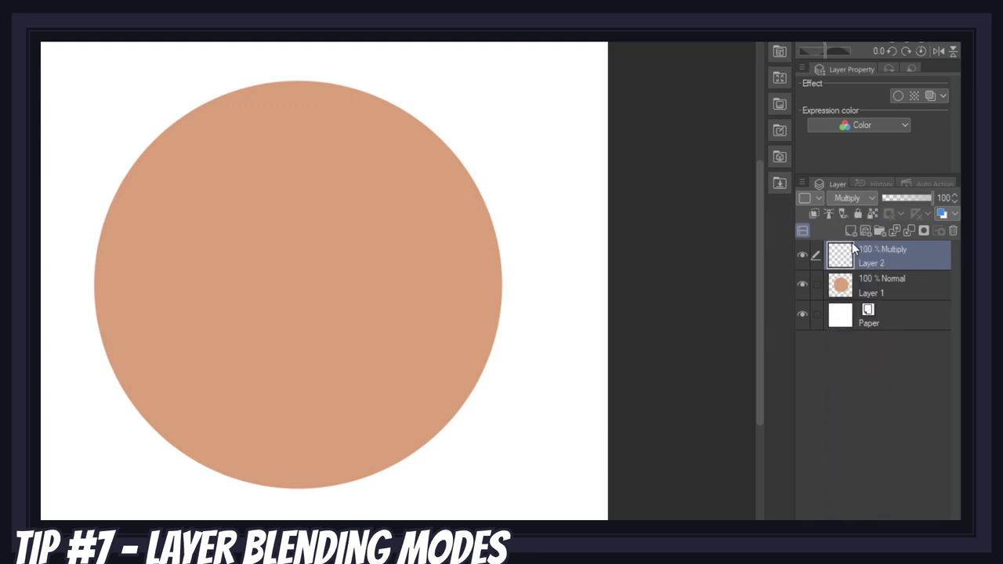
pyautogui.click(813, 215)
pyautogui.moveTo(90, 336); pyautogui.dragTo(470, 95)
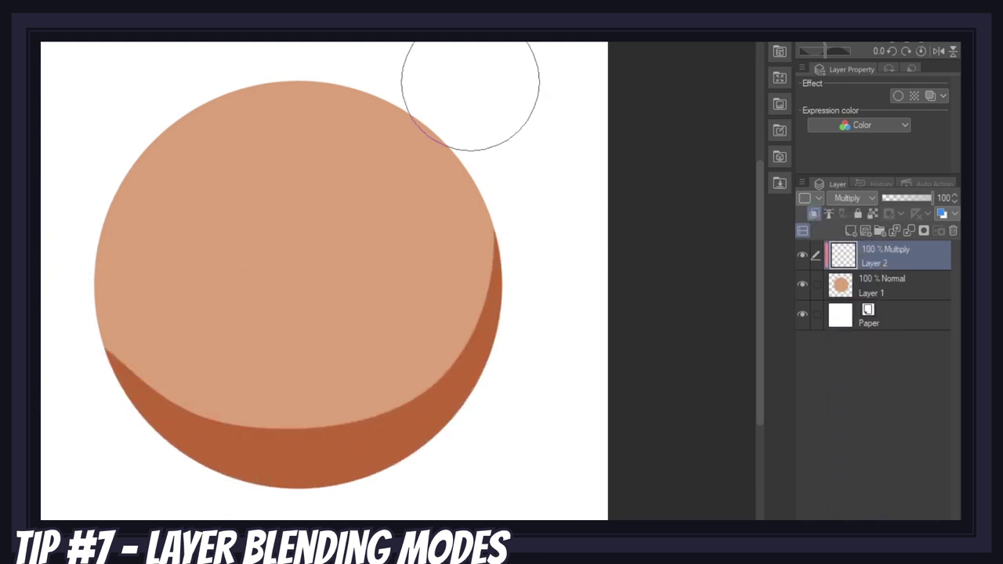
pyautogui.moveTo(89, 291); pyautogui.dragTo(482, 345)
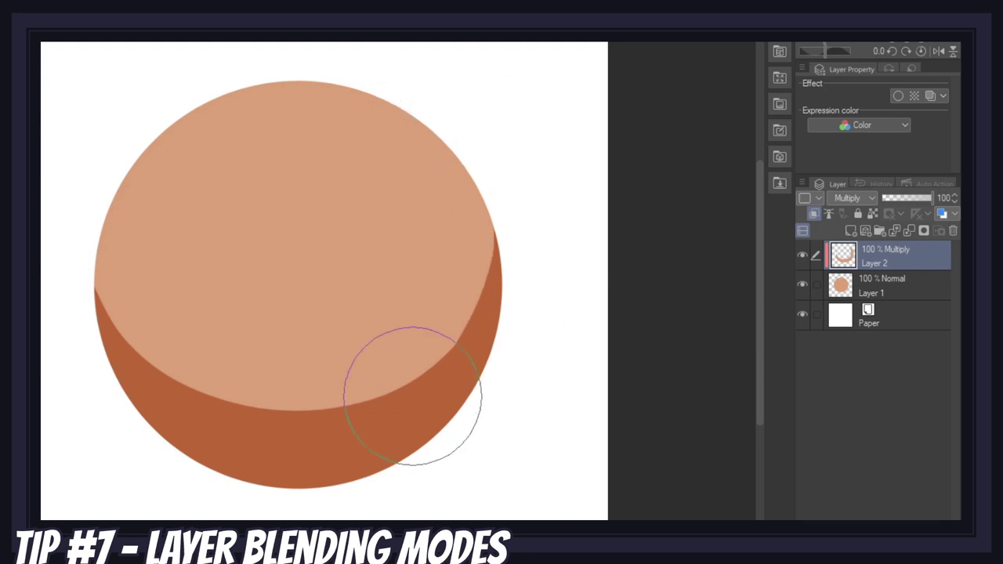
# Step: Switch the shadow layer's blending mode to Normal and back to Multiply to compare the effect
pyautogui.click(853, 200)
pyautogui.click(849, 214)
pyautogui.click(851, 198)
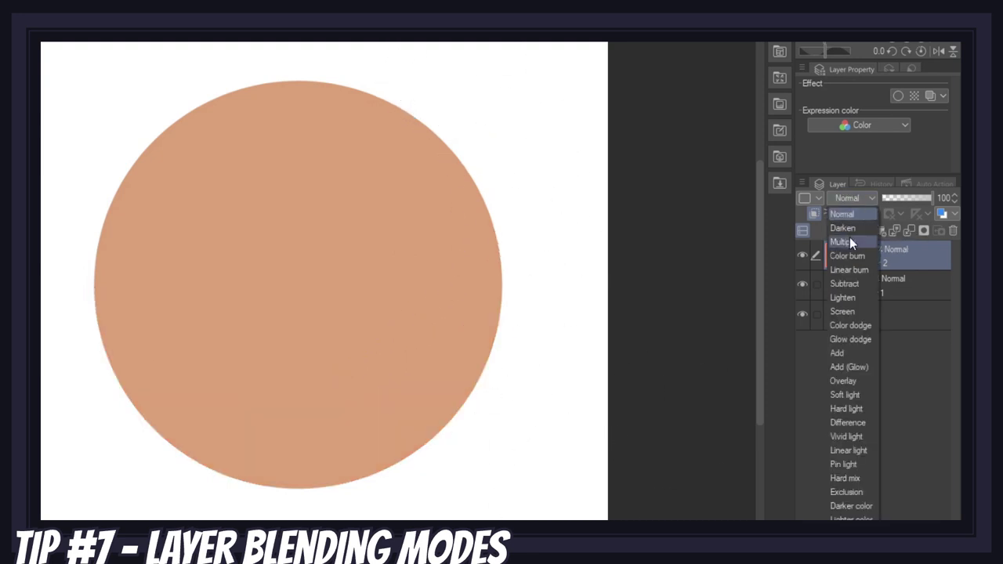
pyautogui.click(910, 266)
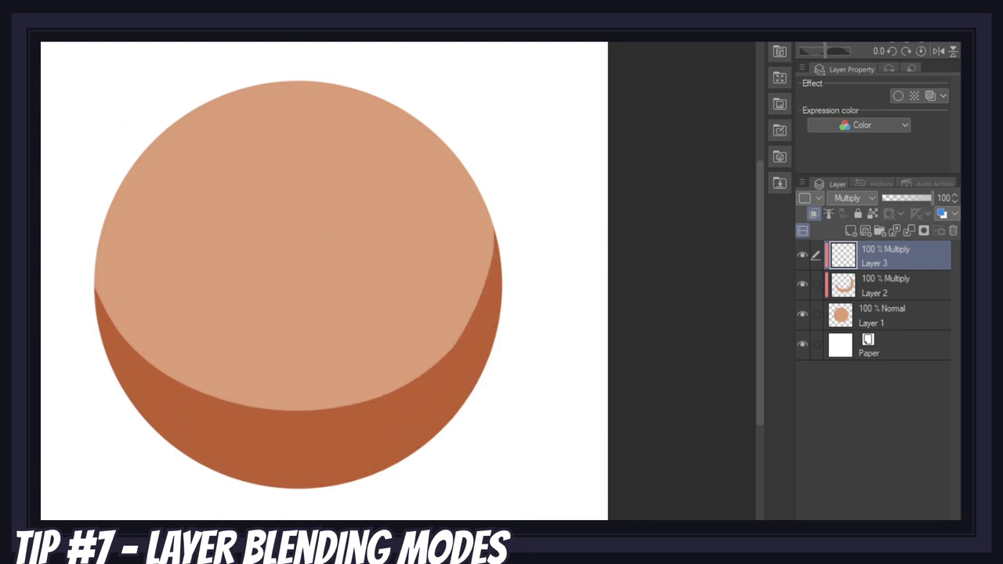
# Step: Airbrush soft shading around the circle's right and lower sides on a second clipped Multiply layer
pyautogui.moveTo(294, 460)
pyautogui.mouseDown()
pyautogui.moveTo(499, 188)
pyautogui.moveTo(275, 430)
pyautogui.moveTo(258, 78)
pyautogui.mouseUp()
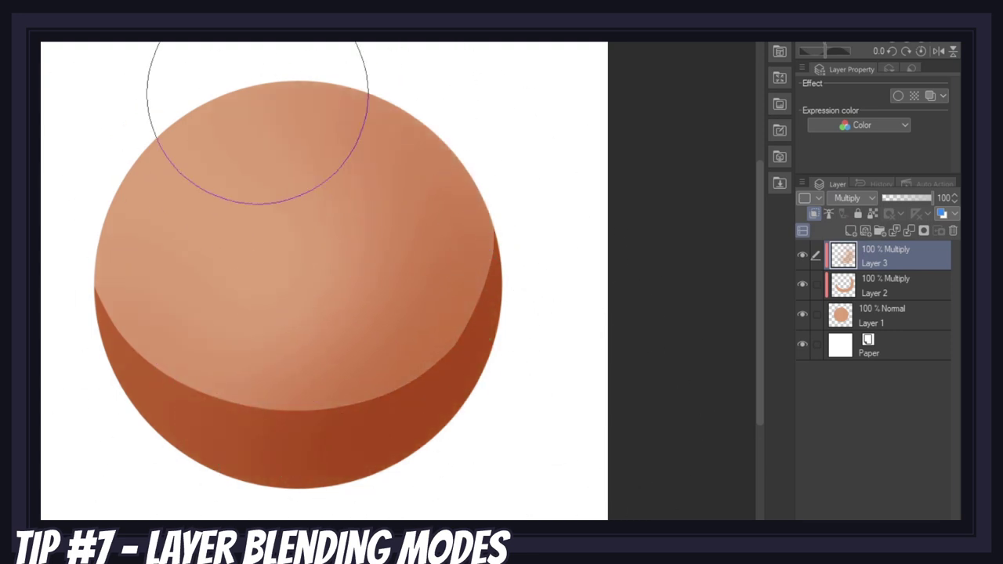
pyautogui.moveTo(483, 376)
pyautogui.mouseDown()
pyautogui.moveTo(341, 269)
pyautogui.moveTo(58, 227)
pyautogui.moveTo(150, 385)
pyautogui.moveTo(247, 519)
pyautogui.moveTo(446, 367)
pyautogui.moveTo(430, 437)
pyautogui.mouseUp()
# Step: Add two clipped Screen layers, painting a crescent highlight on the first and a soft highlight on the second along the circle's upper left
pyautogui.click(851, 231)
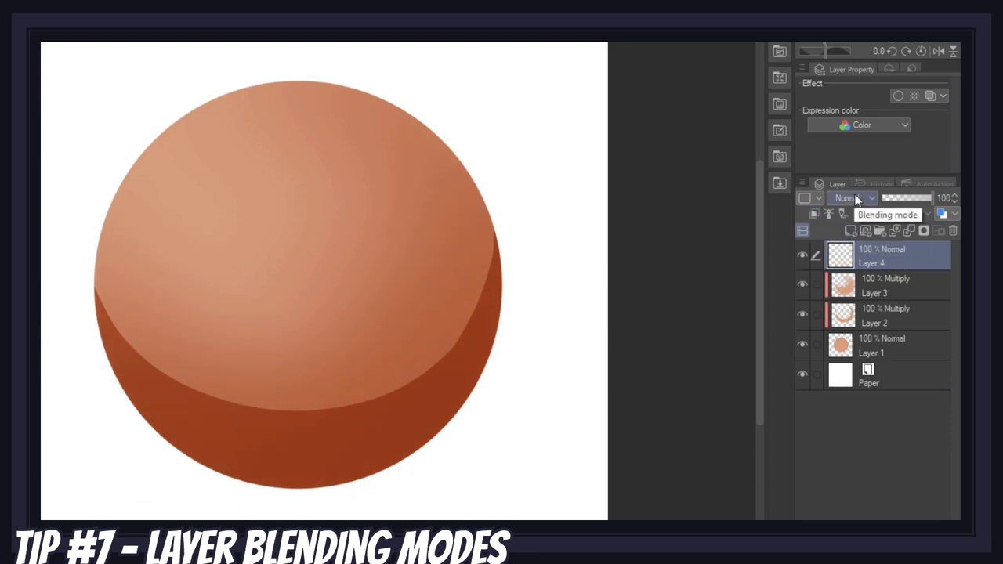
pyautogui.click(854, 199)
pyautogui.click(851, 312)
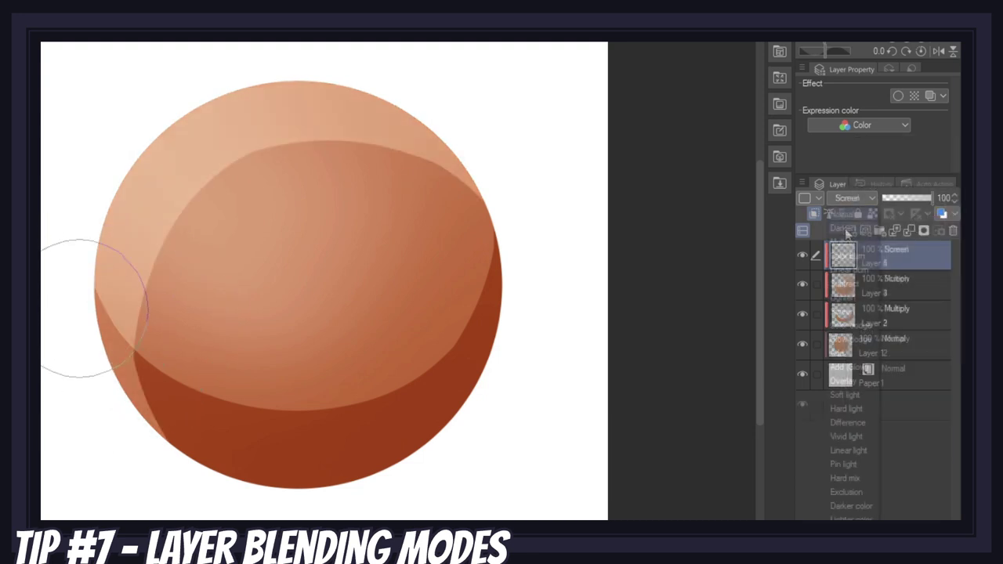
pyautogui.click(851, 312)
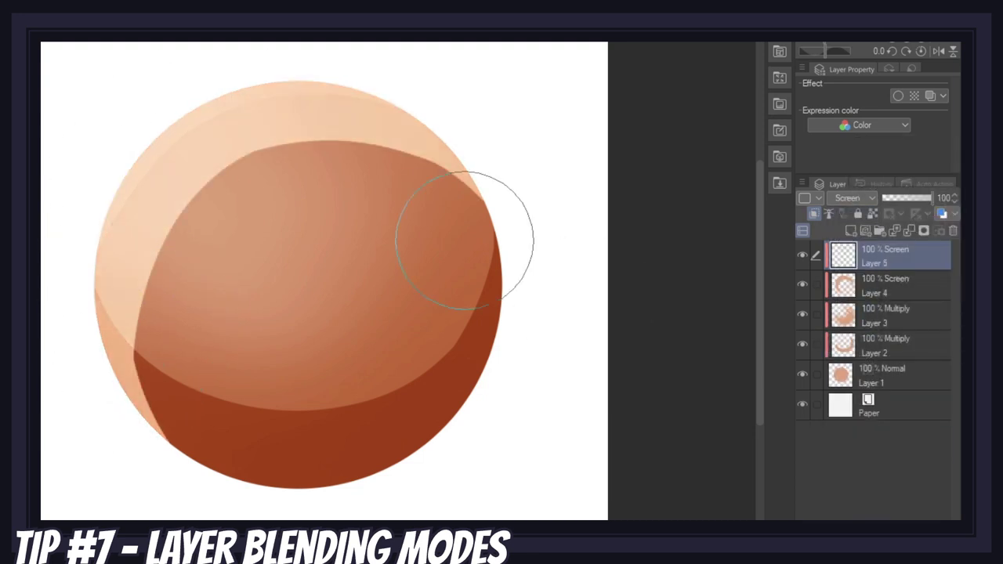
pyautogui.moveTo(185, 175)
pyautogui.mouseDown()
pyautogui.moveTo(125, 172)
pyautogui.moveTo(336, 11)
pyautogui.mouseUp()
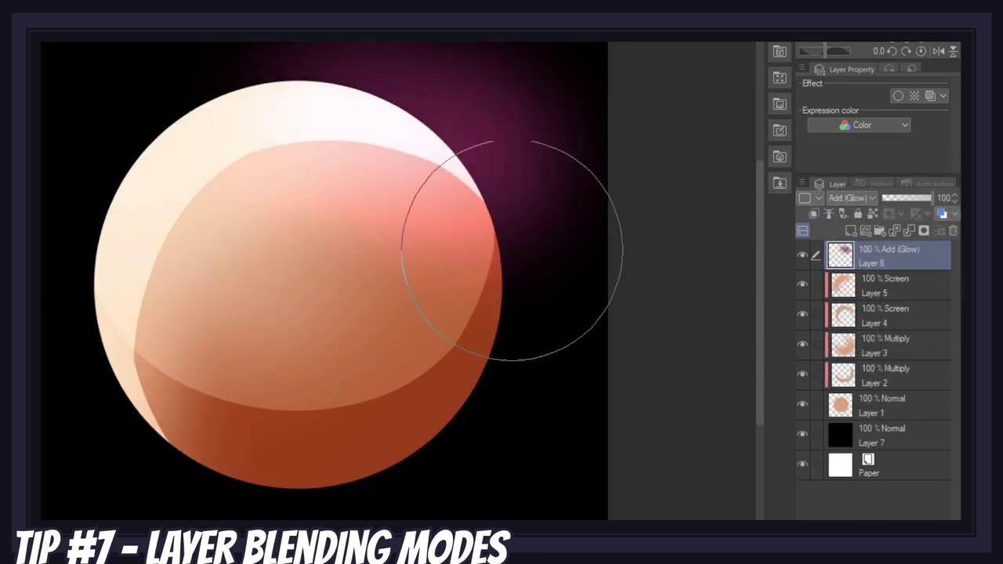
# Step: Airbrush a purple glow across the upper part of the circle and the black background on the Add (Glow) layer
pyautogui.moveTo(510, 240)
pyautogui.mouseDown()
pyautogui.moveTo(519, 156)
pyautogui.moveTo(453, 34)
pyautogui.moveTo(186, 120)
pyautogui.moveTo(196, 161)
pyautogui.moveTo(389, 112)
pyautogui.moveTo(133, 123)
pyautogui.moveTo(113, 263)
pyautogui.moveTo(331, 119)
pyautogui.moveTo(187, 247)
pyautogui.moveTo(202, 150)
pyautogui.moveTo(79, 189)
pyautogui.mouseUp()
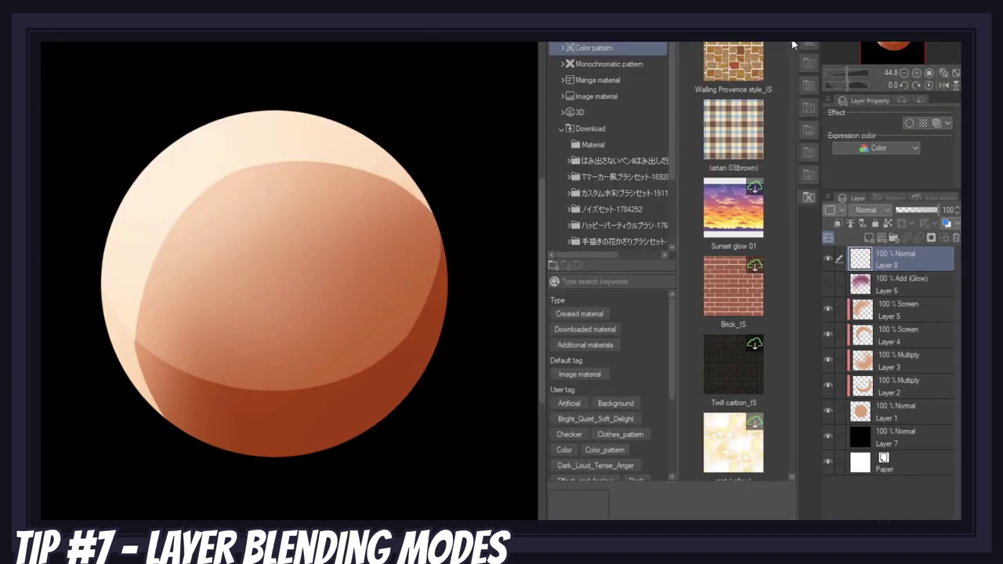
# Step: Place the Sunset glow 01 material over the circle, clip it to the layer below, and change its blending mode
pyautogui.moveTo(736, 235); pyautogui.dragTo(369, 310)
pyautogui.click(837, 224)
pyautogui.click(866, 210)
pyautogui.click(868, 380)
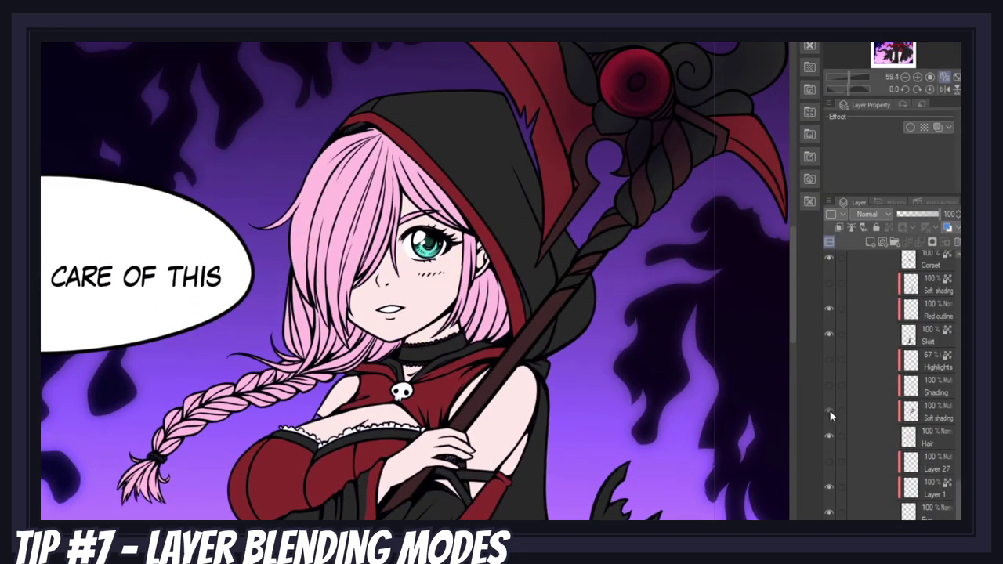
# Step: Show the hair's Soft shading, Shading, and Highlights layers
pyautogui.click(830, 412)
pyautogui.click(829, 384)
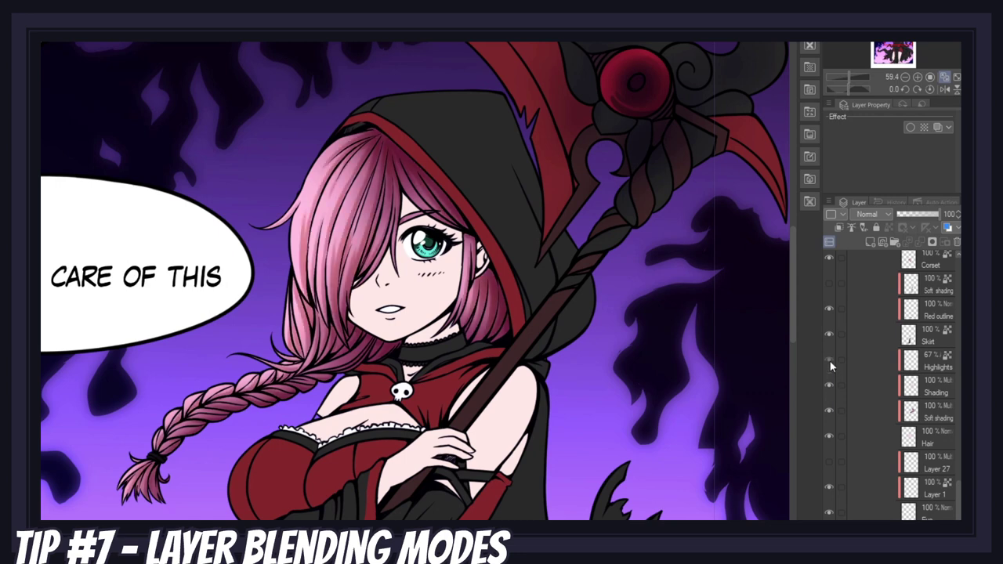
pyautogui.click(830, 362)
# Step: Try other blending modes on the hair's Shading layer, including Linear burn
pyautogui.click(937, 391)
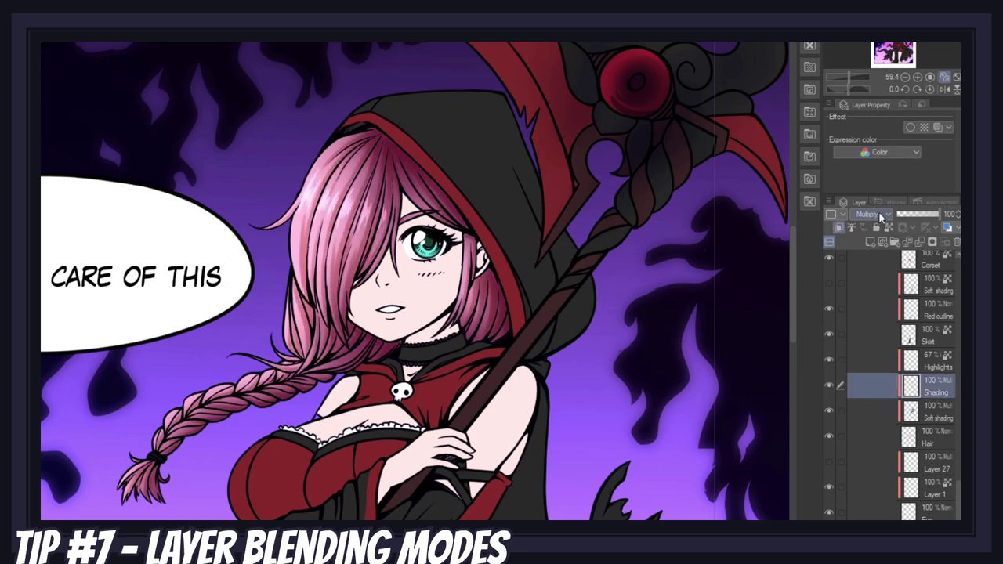
pyautogui.click(878, 212)
pyautogui.click(859, 263)
pyautogui.click(869, 214)
pyautogui.click(862, 262)
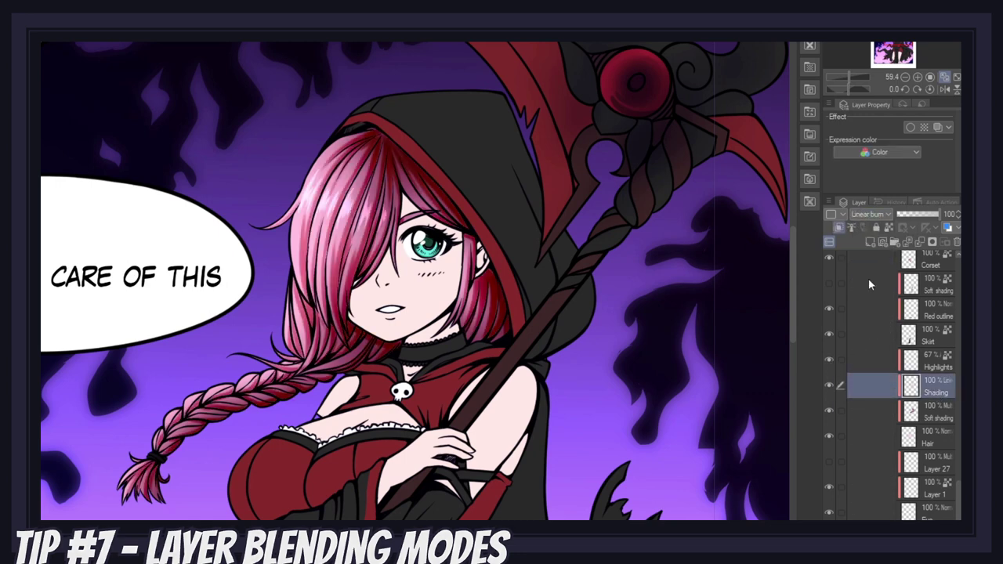
pyautogui.click(868, 214)
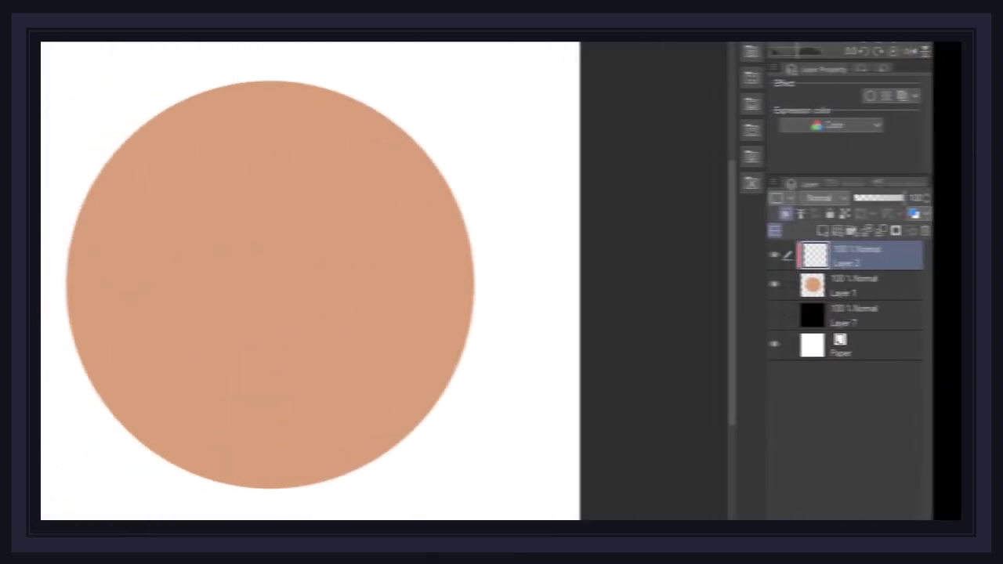
# Step: Paint three diagonal blue stripes across the circle on the clipped Layer 2
pyautogui.moveTo(123, 146); pyautogui.dragTo(572, 481)
pyautogui.moveTo(548, 353)
pyautogui.mouseDown()
pyautogui.moveTo(431, 247)
pyautogui.moveTo(306, 187)
pyautogui.mouseUp()
pyautogui.moveTo(47, 196); pyautogui.dragTo(337, 402)
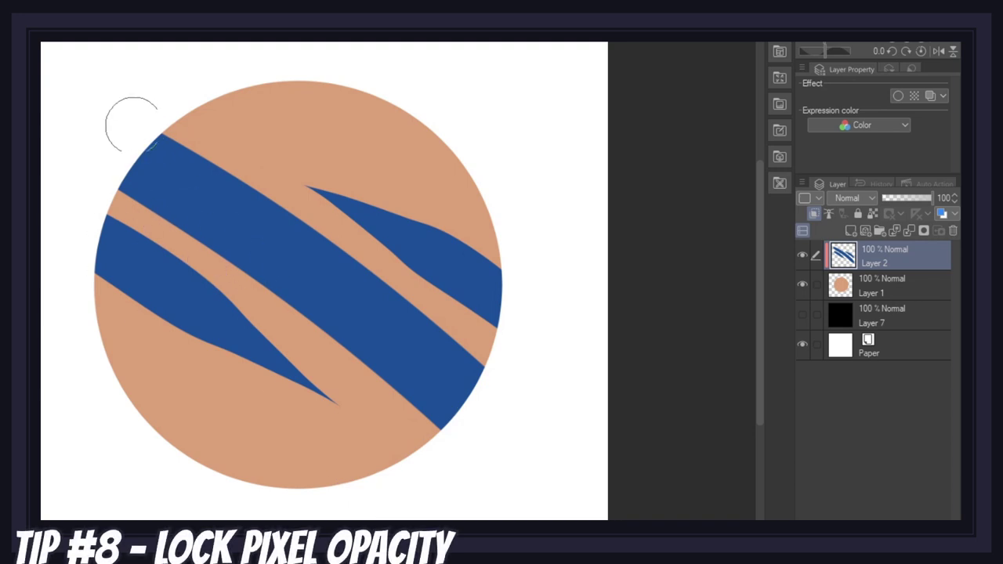
# Step: Softly erase the outer edges of the blue stripes so they fade into the circle's base color
pyautogui.moveTo(132, 124); pyautogui.dragTo(444, 352)
pyautogui.moveTo(155, 139)
pyautogui.mouseDown()
pyautogui.moveTo(326, 246)
pyautogui.moveTo(463, 268)
pyautogui.mouseUp()
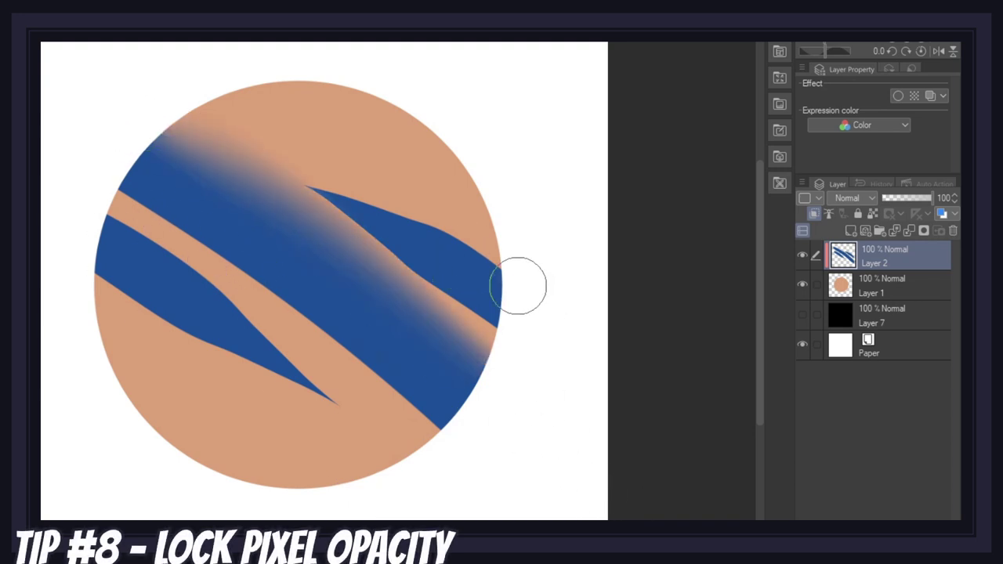
pyautogui.moveTo(517, 286); pyautogui.dragTo(272, 147)
pyautogui.moveTo(113, 270)
pyautogui.mouseDown()
pyautogui.moveTo(286, 402)
pyautogui.moveTo(275, 381)
pyautogui.moveTo(224, 353)
pyautogui.mouseUp()
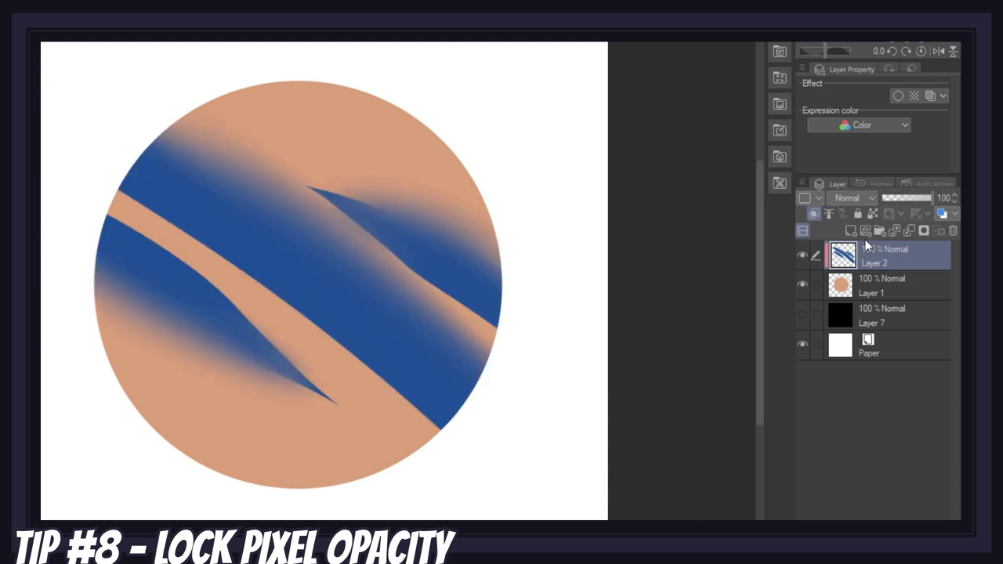
# Step: Lock the transparent pixels of Layer 2 and recolor the blue stripes magenta with broad strokes
pyautogui.click(872, 213)
pyautogui.moveTo(478, 219); pyautogui.dragTo(235, 336)
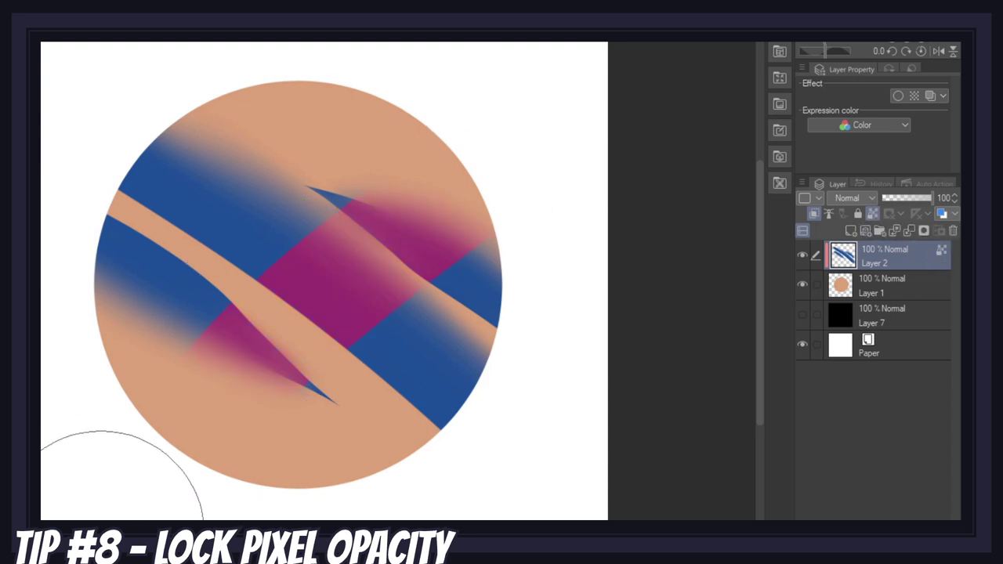
pyautogui.moveTo(122, 513)
pyautogui.mouseDown()
pyautogui.moveTo(91, 369)
pyautogui.moveTo(504, 78)
pyautogui.moveTo(370, 459)
pyautogui.moveTo(54, 117)
pyautogui.mouseUp()
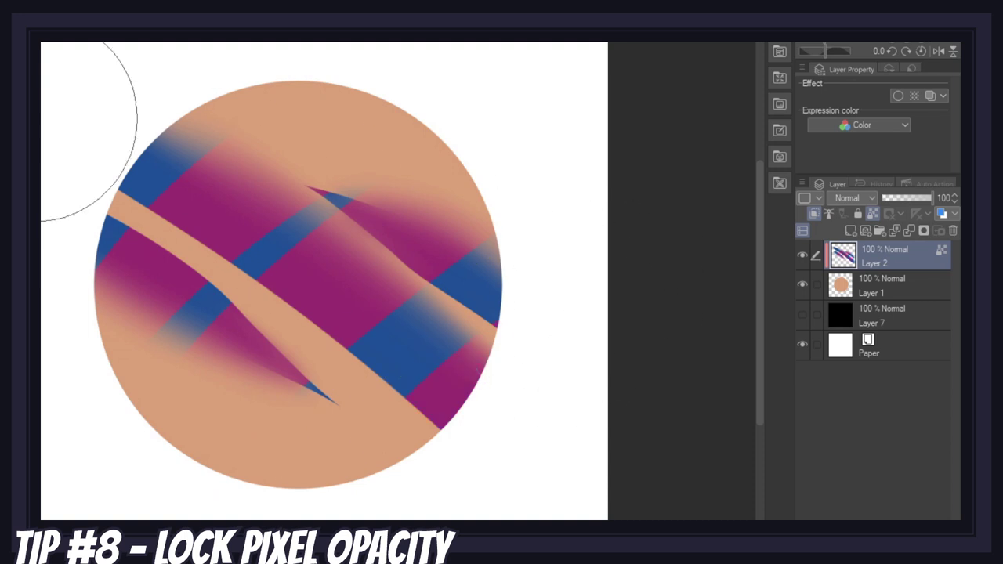
pyautogui.moveTo(280, 354)
pyautogui.mouseDown()
pyautogui.moveTo(8, 89)
pyautogui.moveTo(13, 45)
pyautogui.moveTo(437, 168)
pyautogui.moveTo(4, 86)
pyautogui.mouseUp()
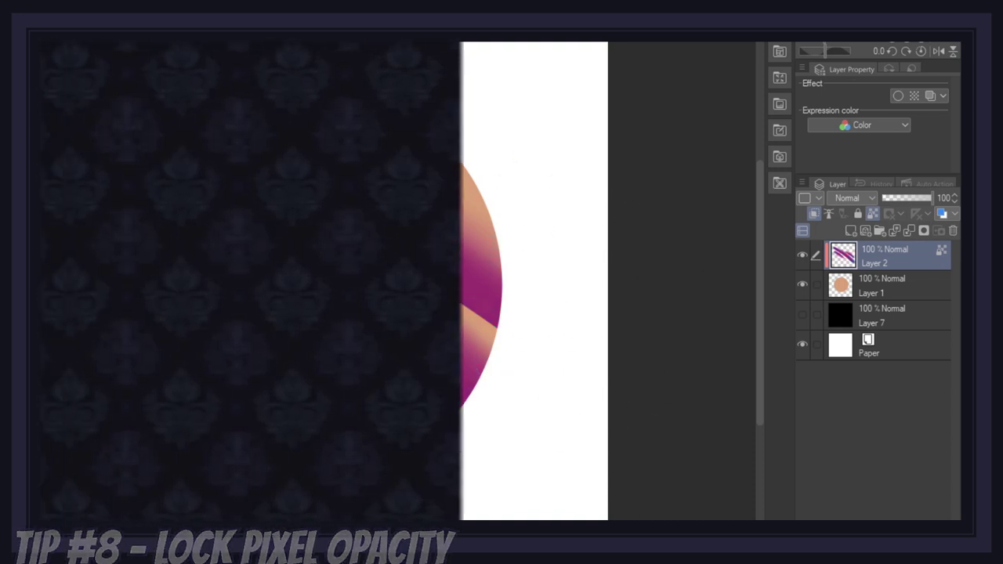